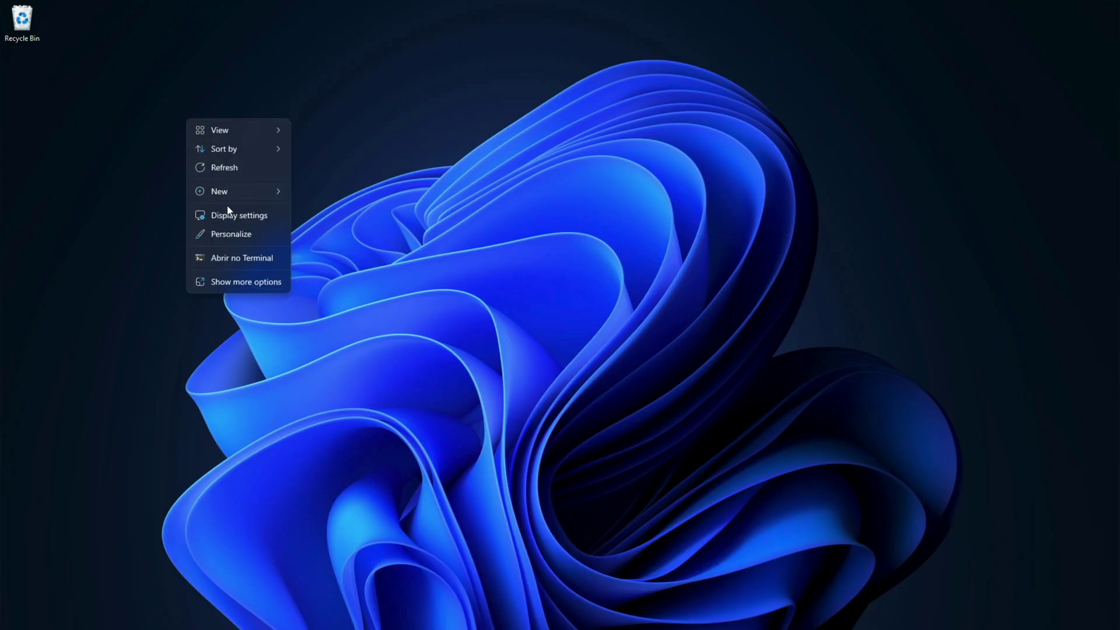
# - Go to Personalization > Themes, start activation, and select the Windows 11 Pro key on the browser order page
pyautogui.click(226, 233)
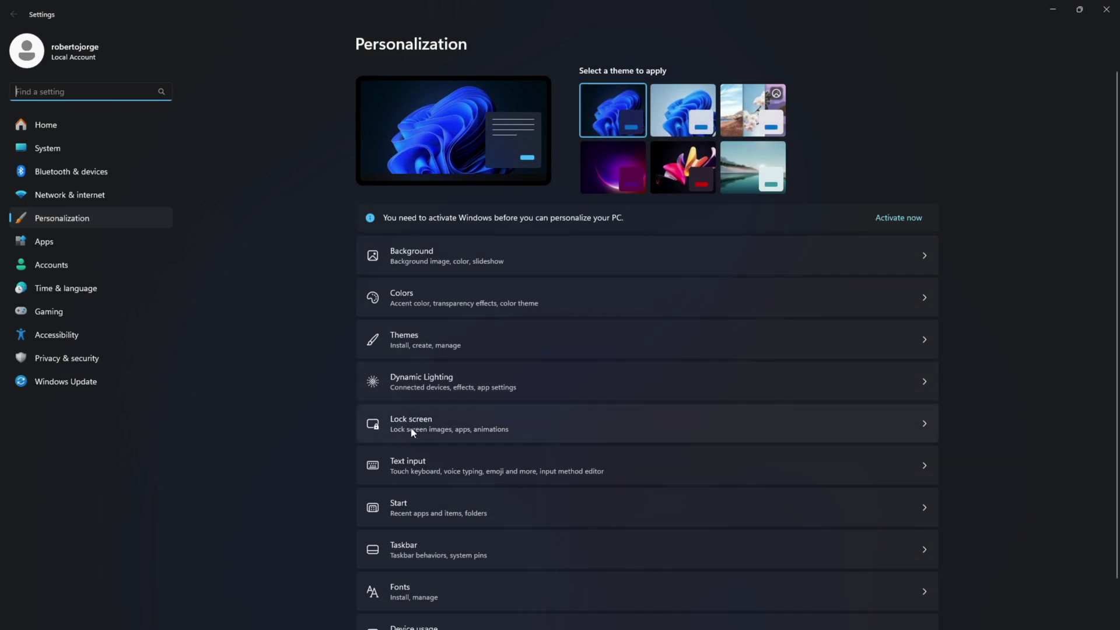
pyautogui.click(422, 346)
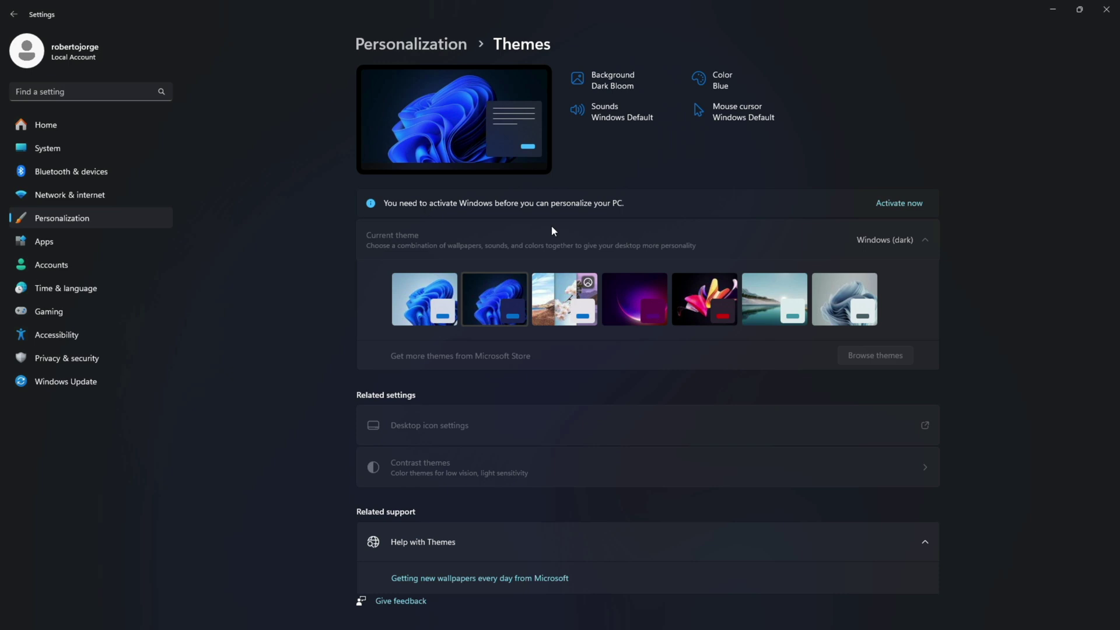
pyautogui.click(907, 204)
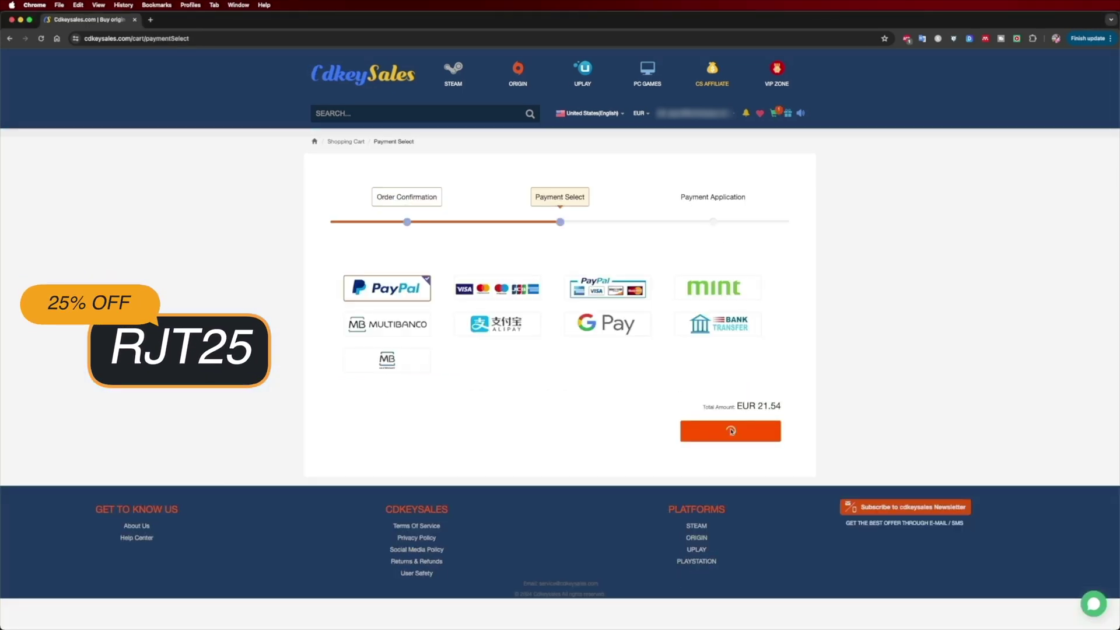
pyautogui.moveTo(558, 474); pyautogui.dragTo(597, 478)
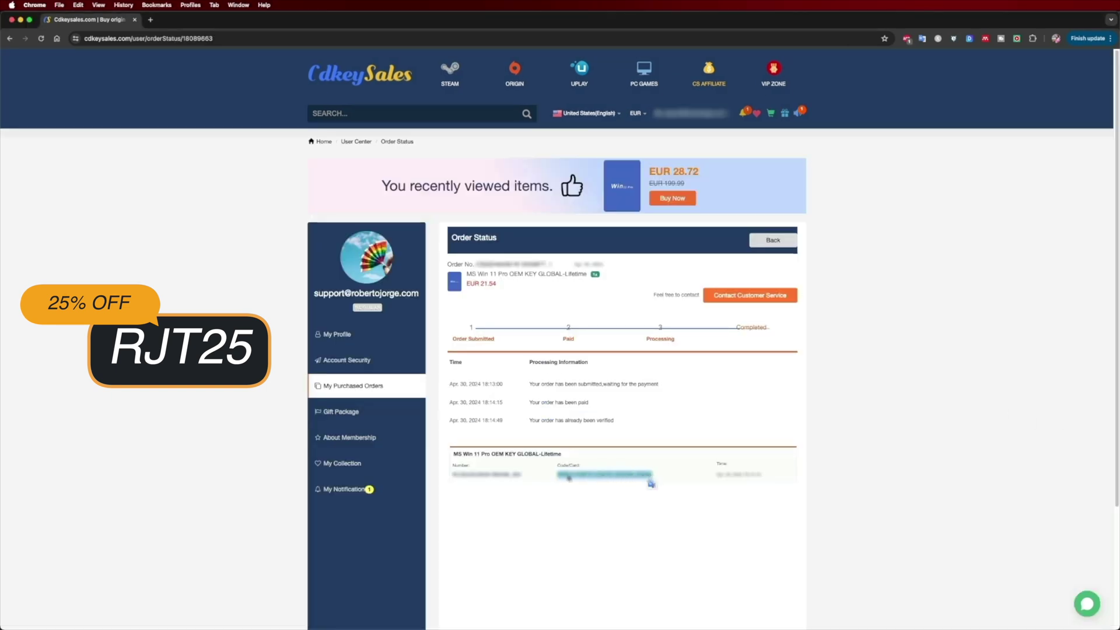
pyautogui.rightClick(620, 474)
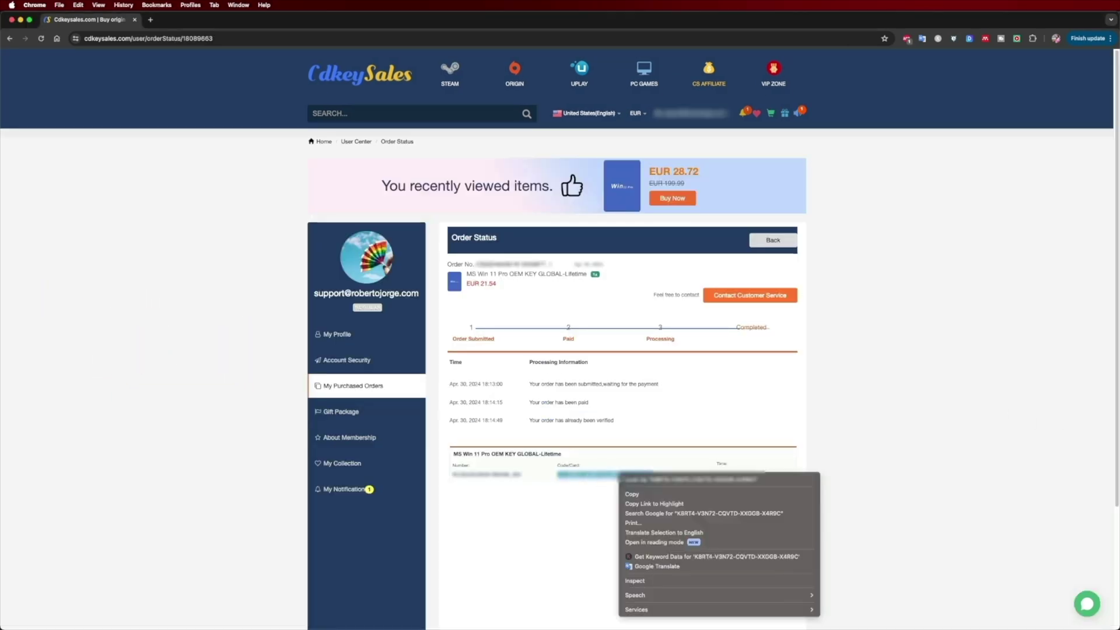
# - Copy the purchased key and enter it as the new product key to activate Windows 11 Pro
pyautogui.click(642, 495)
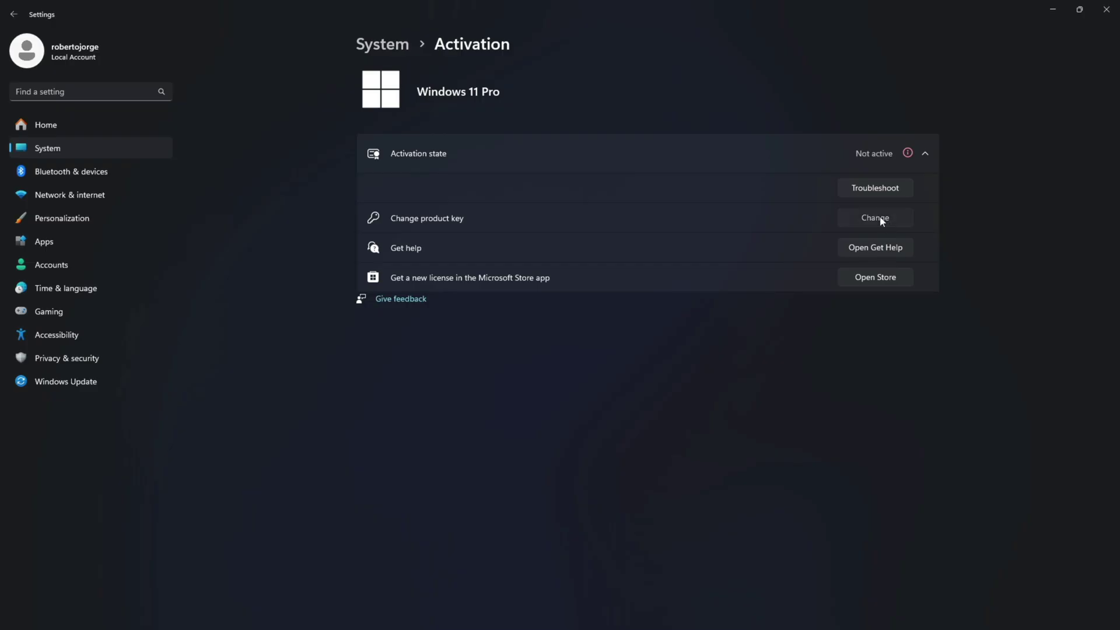
pyautogui.click(875, 218)
pyautogui.hotkey('ctrl', 'v')
pyautogui.click(658, 375)
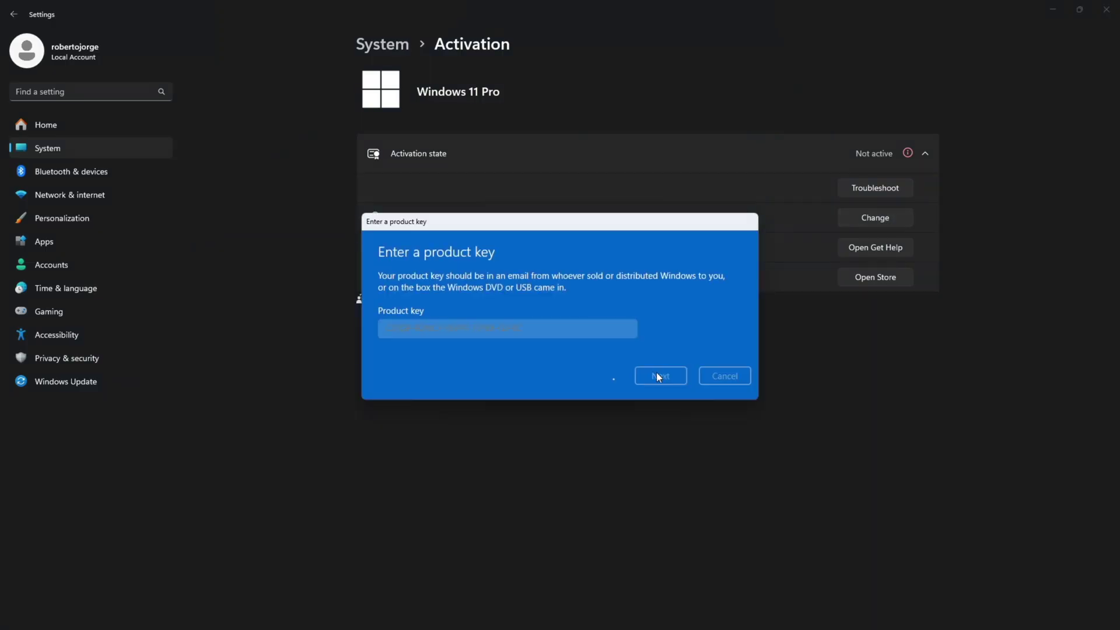
pyautogui.click(665, 352)
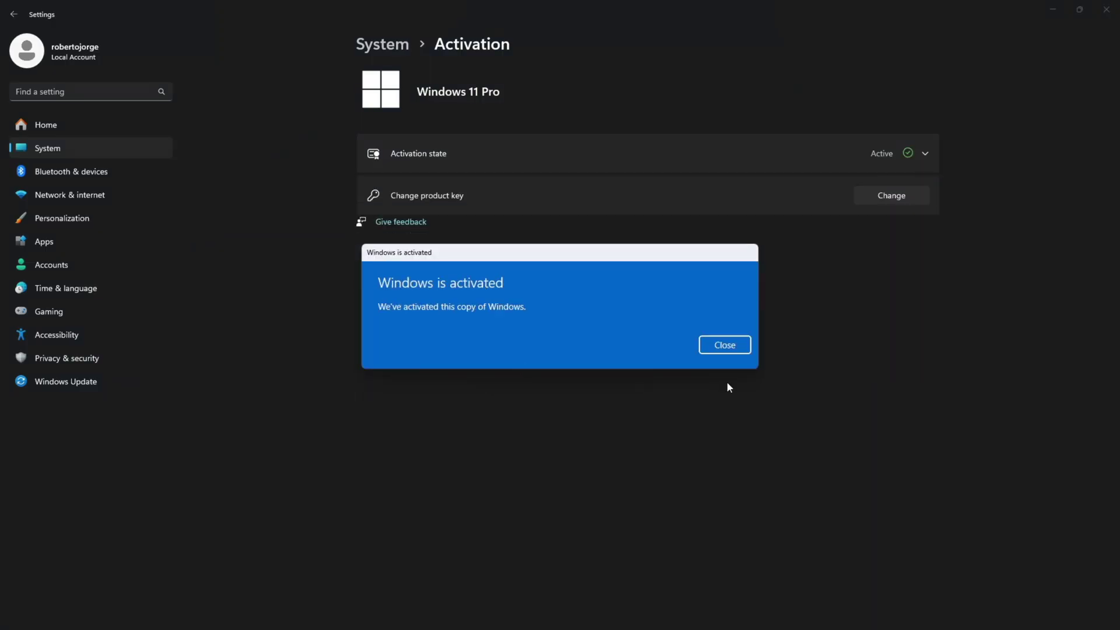
pyautogui.click(725, 345)
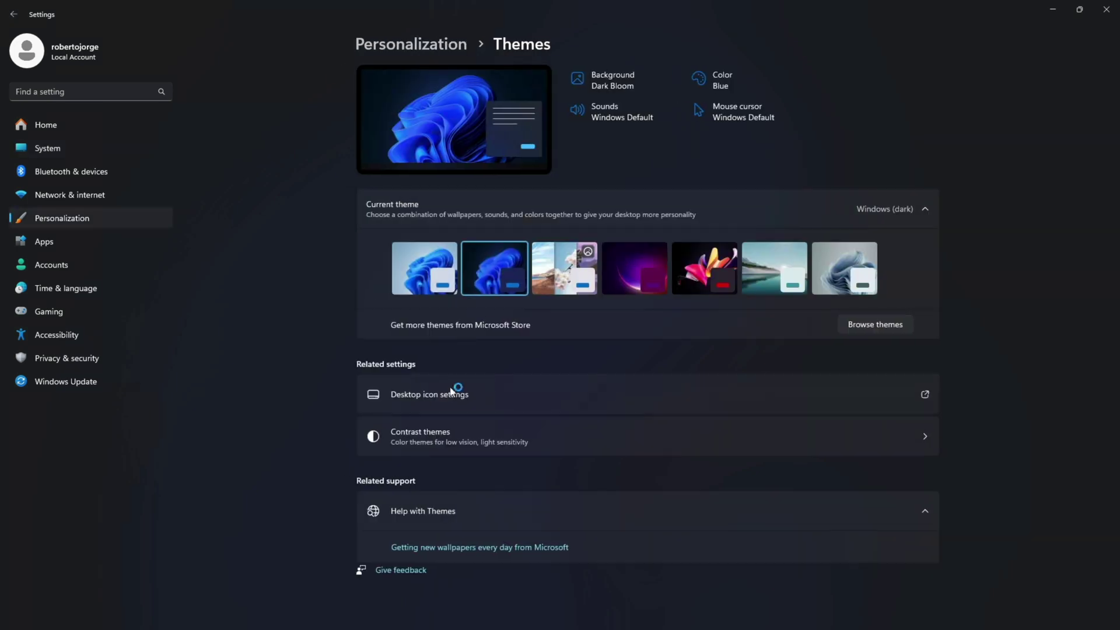
pyautogui.click(458, 392)
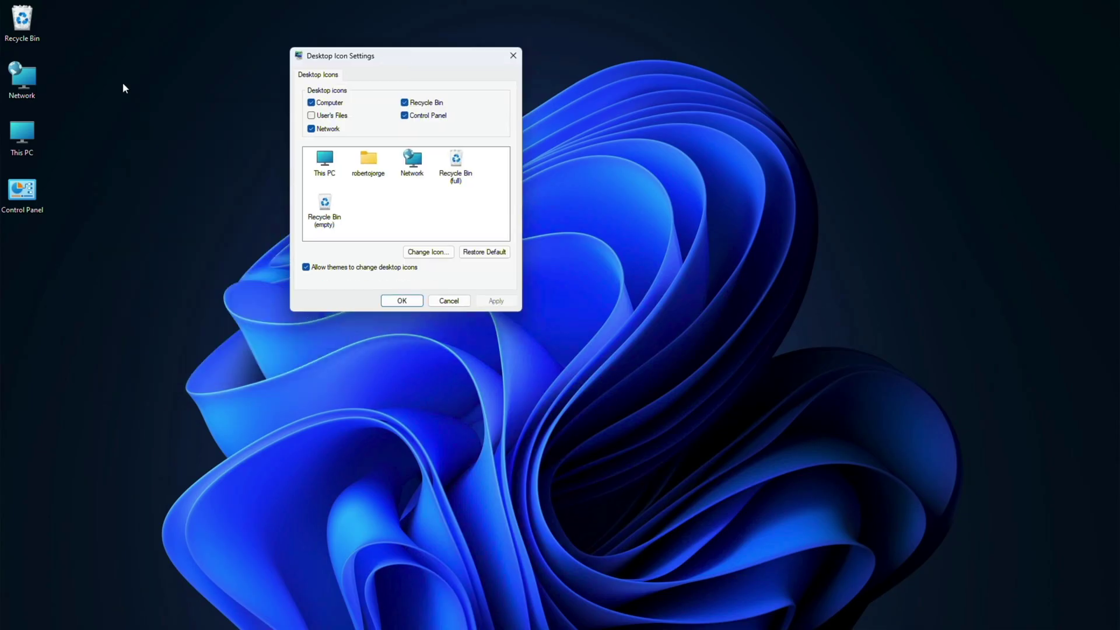
pyautogui.rightClick(90, 54)
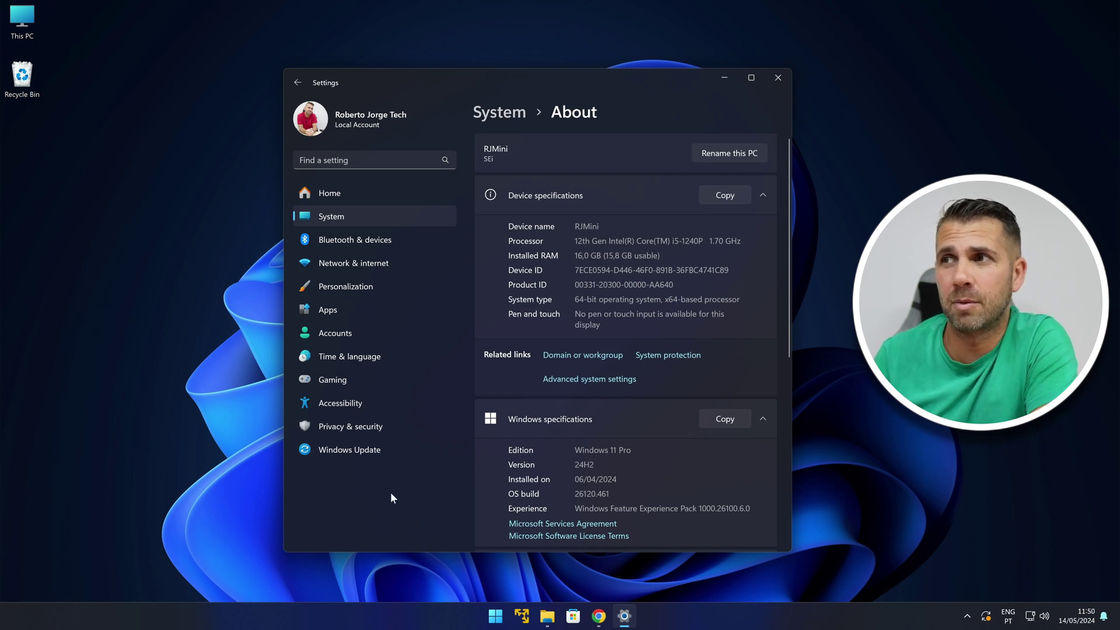
# - Check the Windows Update page and the Windows Insider Program settings, then return to Windows Update
pyautogui.click(347, 450)
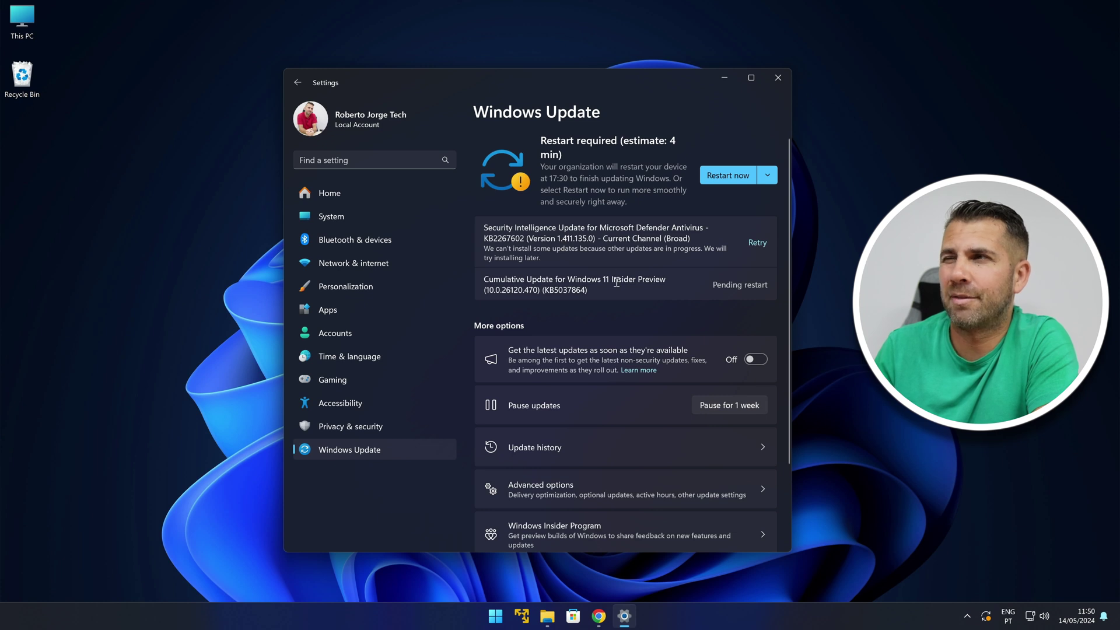
pyautogui.scroll(-3, 598, 174)
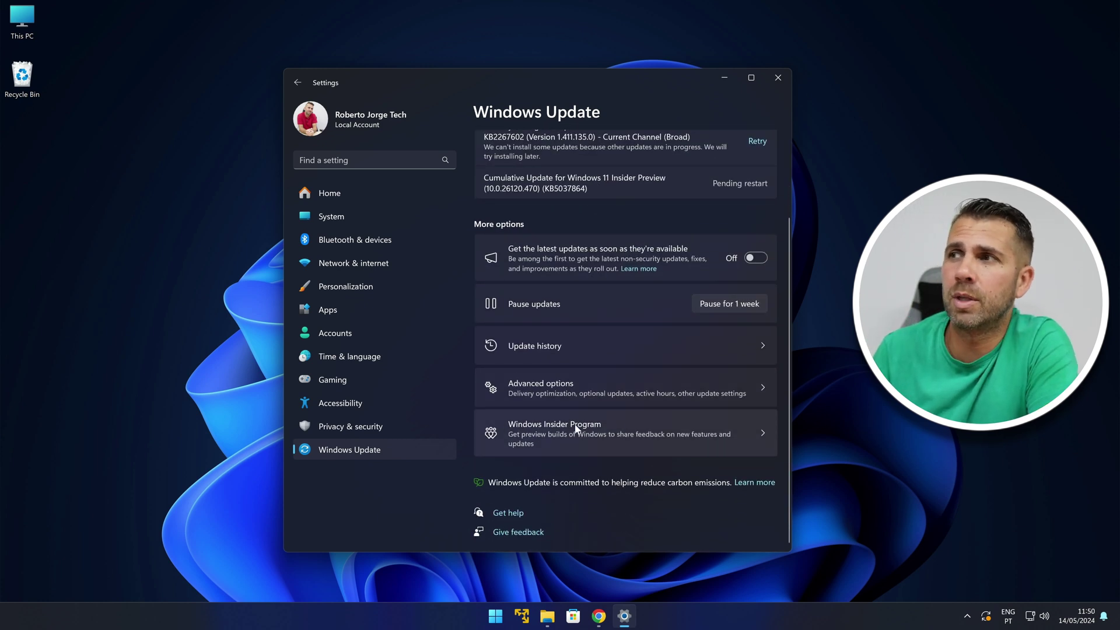
pyautogui.click(582, 430)
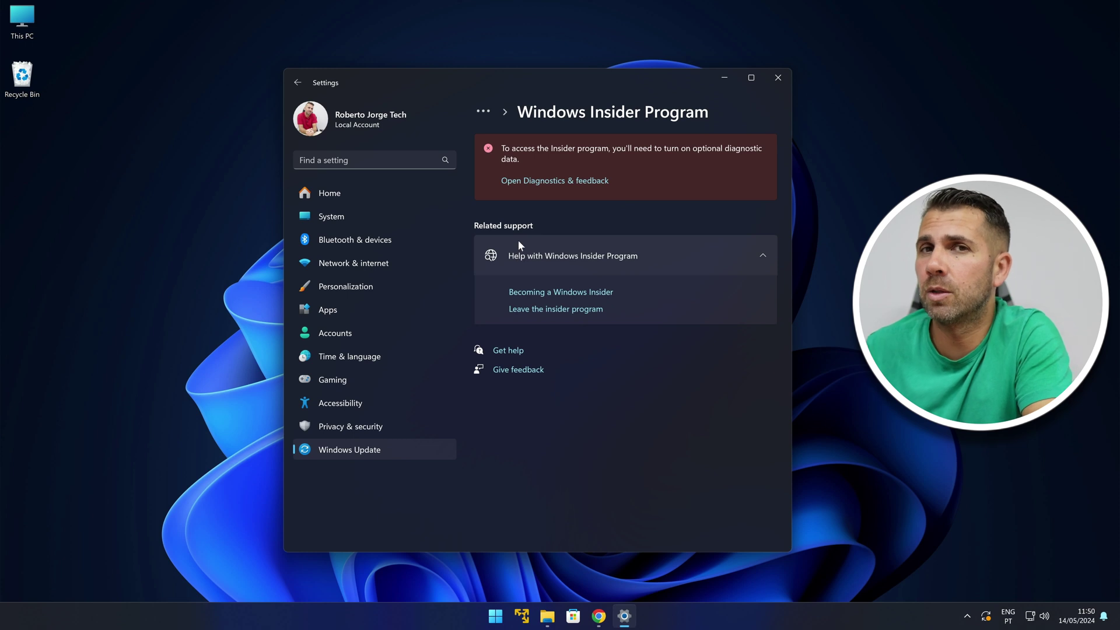
pyautogui.click(297, 83)
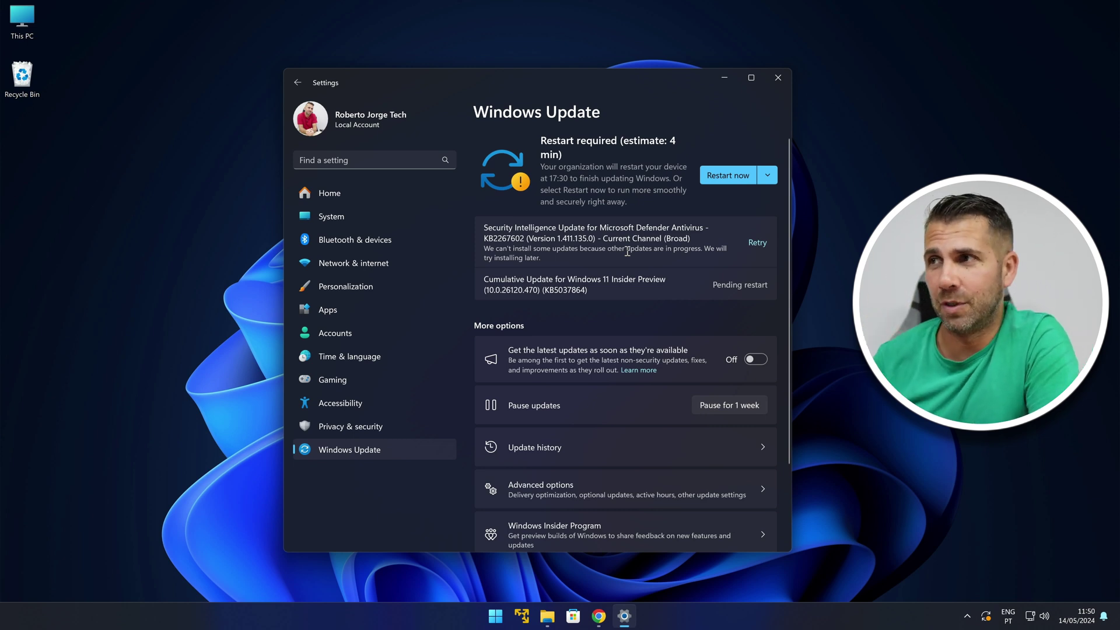
# - Minimize Settings, open File Explorer, and bring up the actions for the Text file in Videos
pyautogui.click(724, 77)
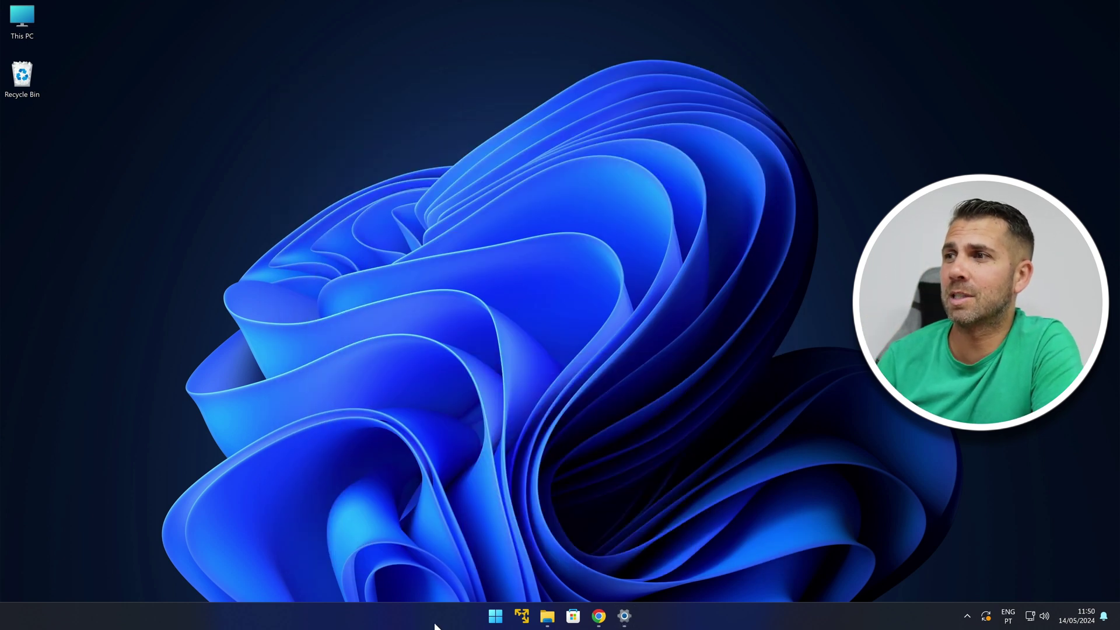
pyautogui.click(547, 616)
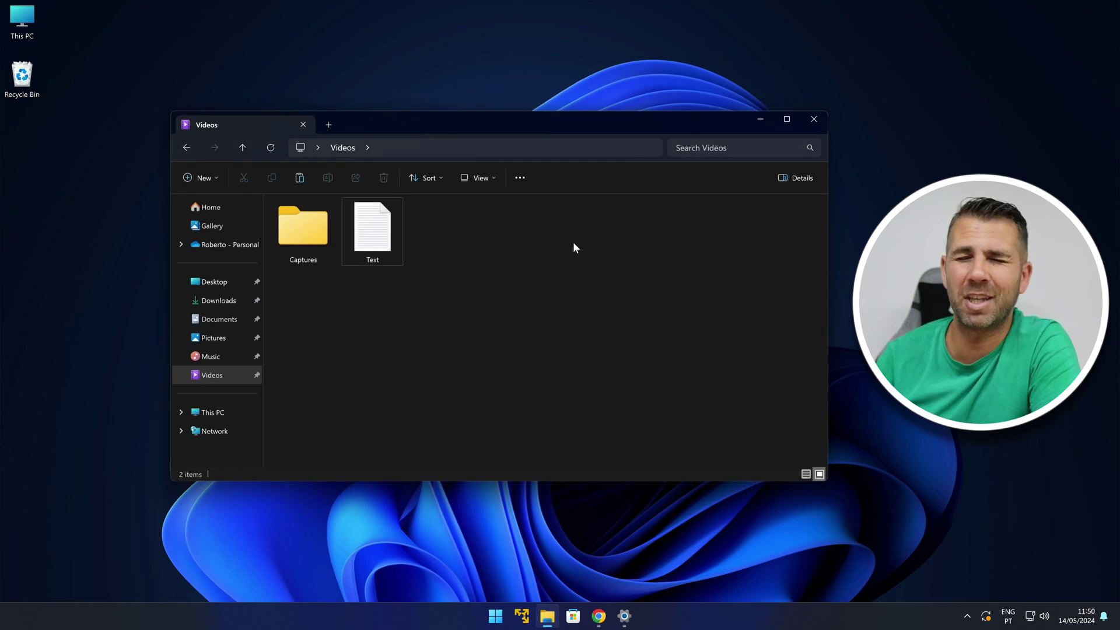
pyautogui.click(365, 229)
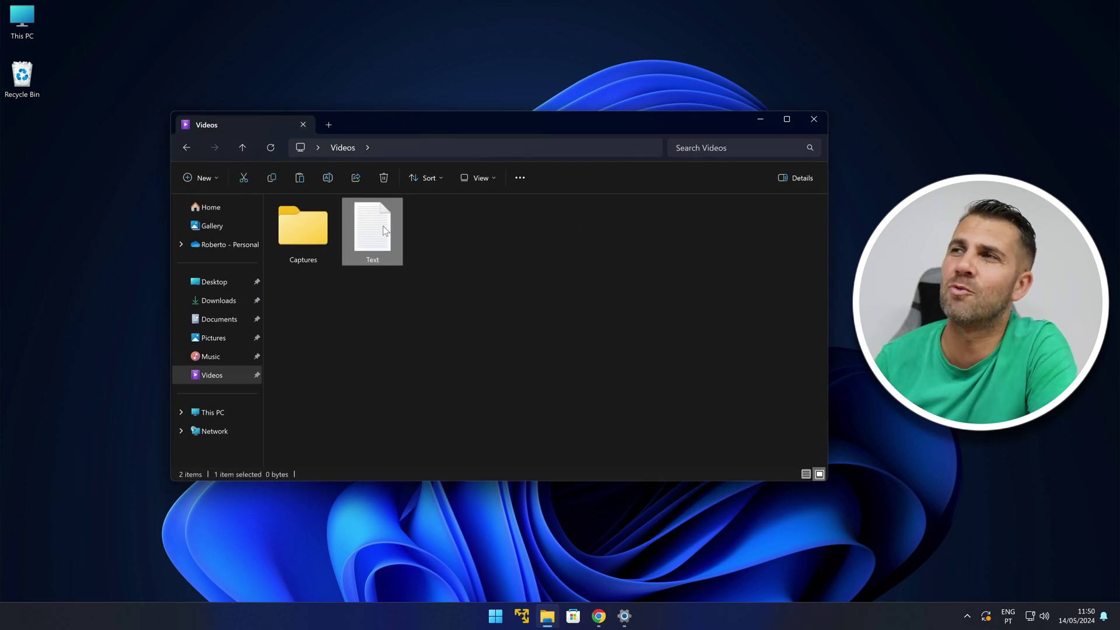
pyautogui.rightClick(384, 229)
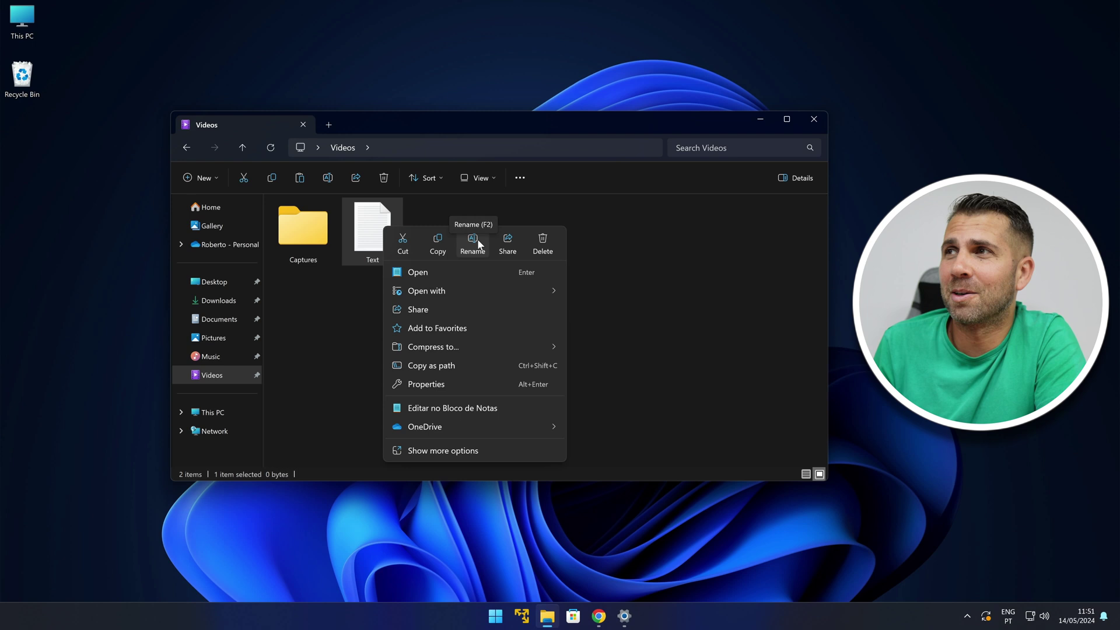
# - Compress the Captures folder into an archive and rename the archive 'Name'
pyautogui.click(357, 232)
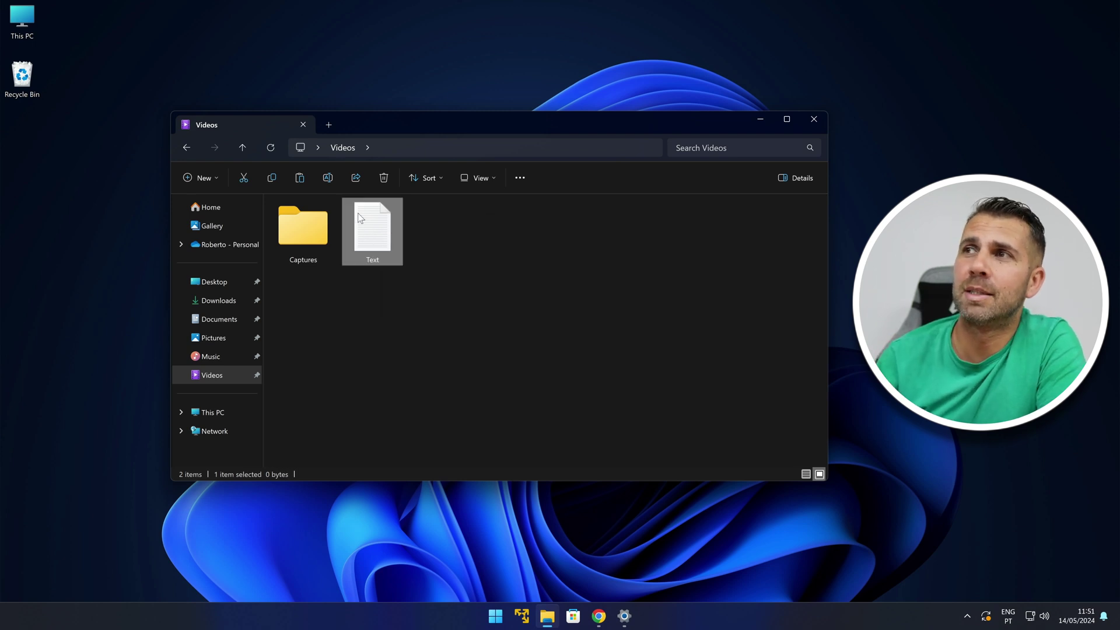
pyautogui.click(309, 232)
pyautogui.rightClick(310, 232)
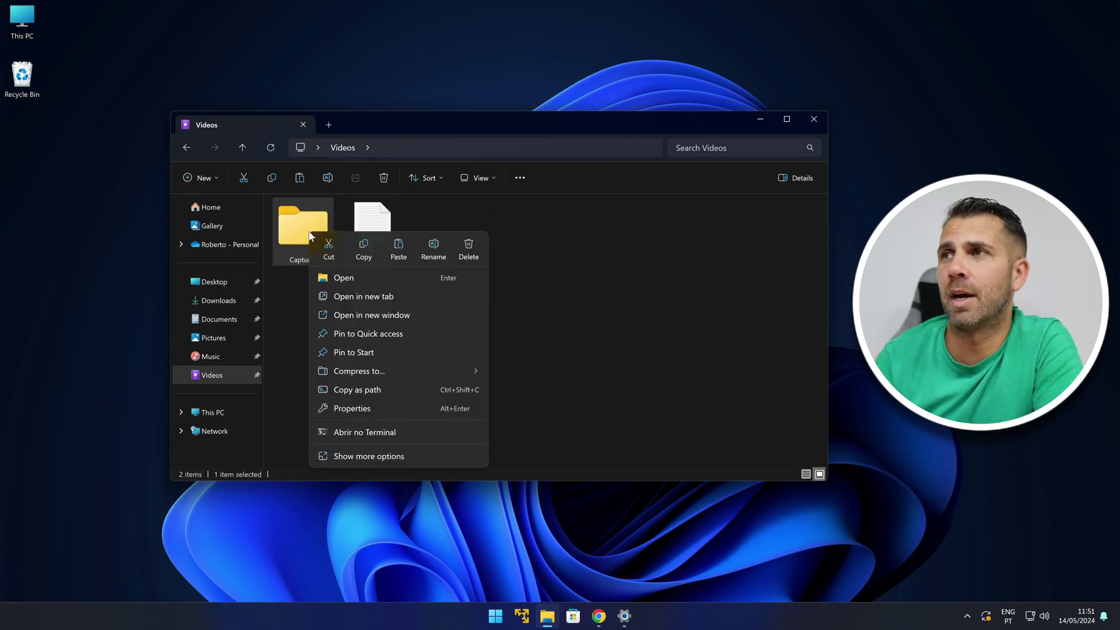
pyautogui.moveTo(367, 372)
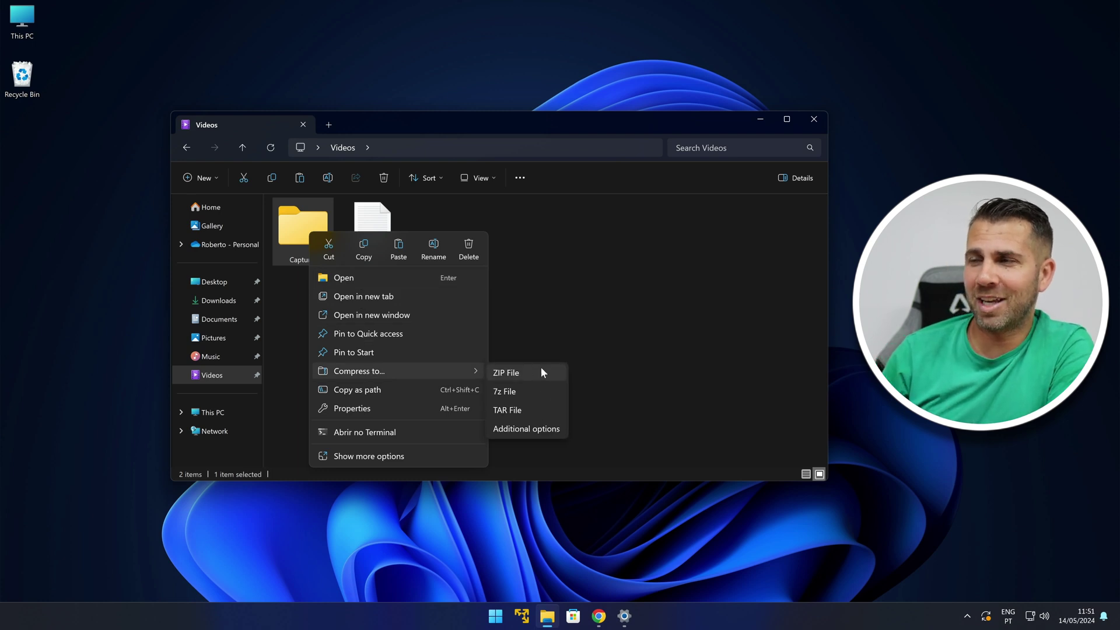
pyautogui.click(508, 389)
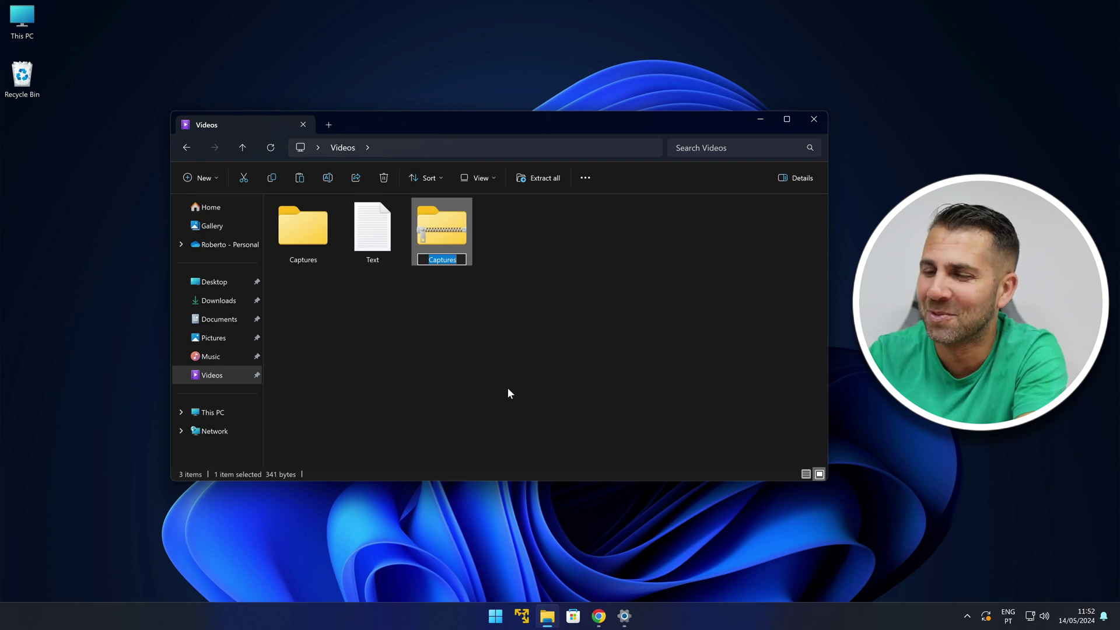
pyautogui.write('Name')
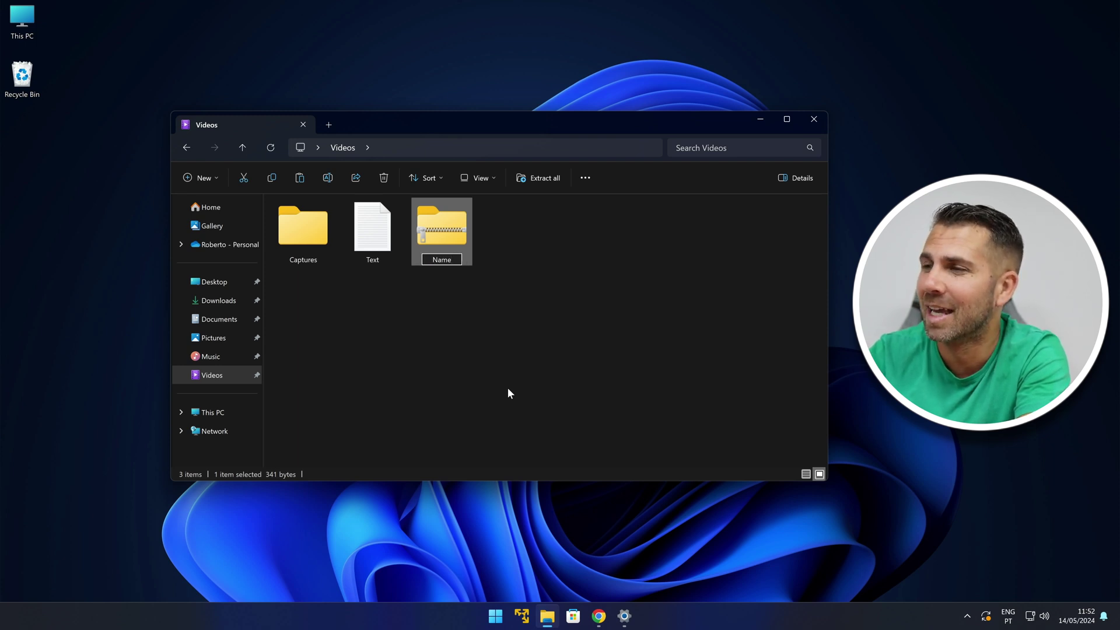
pyautogui.press('Return')
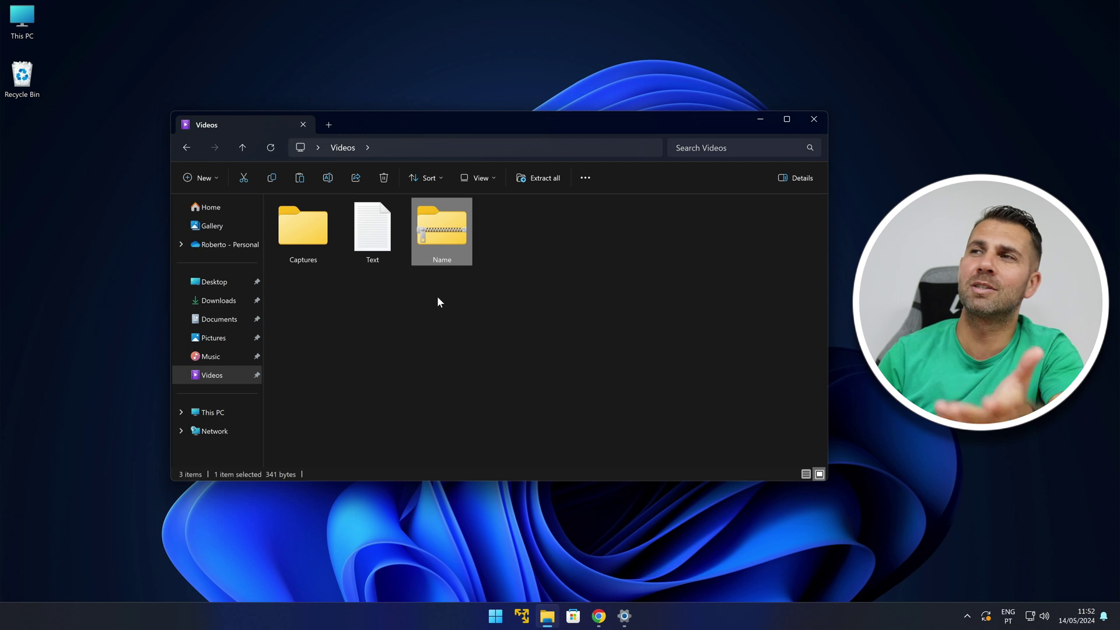
# - Review 7-Zip archive options for Captures: 7zip format, LZMA2, compression level about 2, then dismiss
pyautogui.rightClick(314, 241)
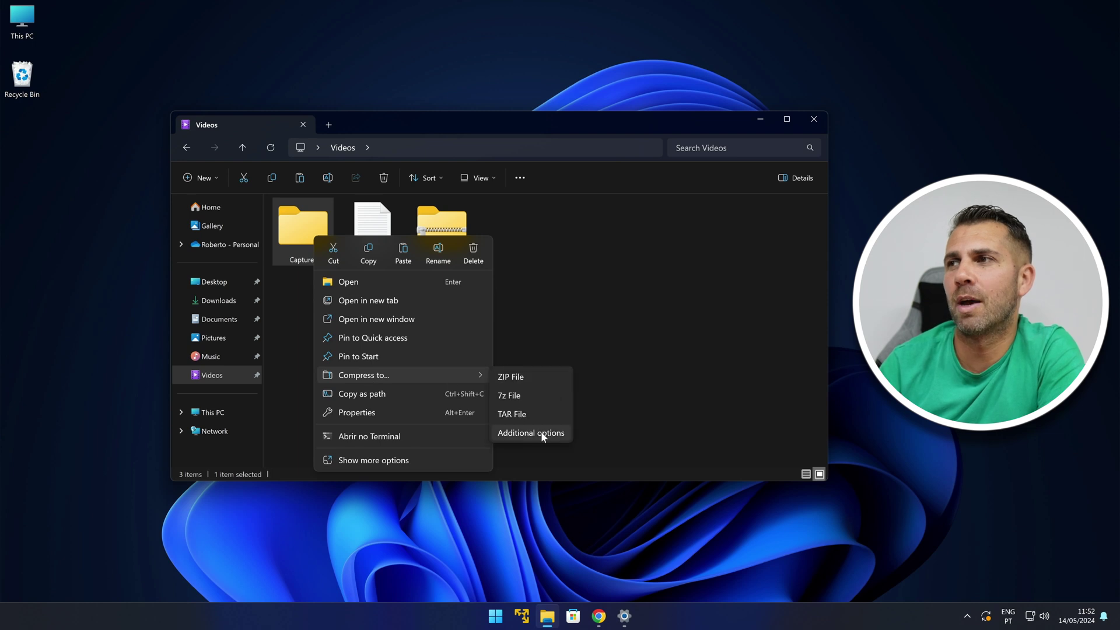
pyautogui.click(542, 435)
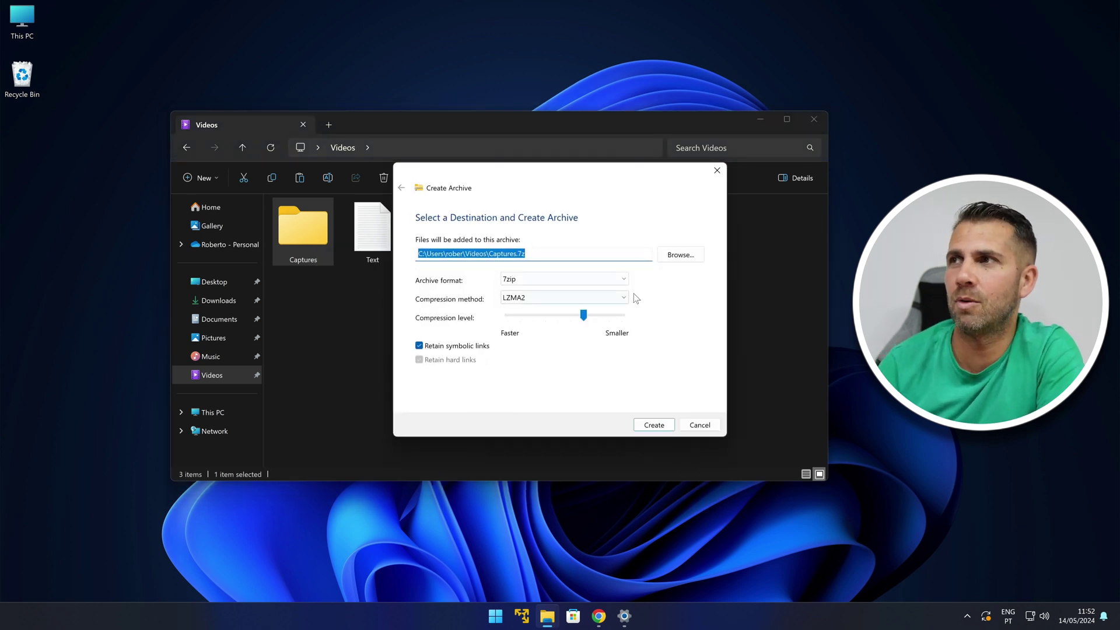
pyautogui.click(616, 280)
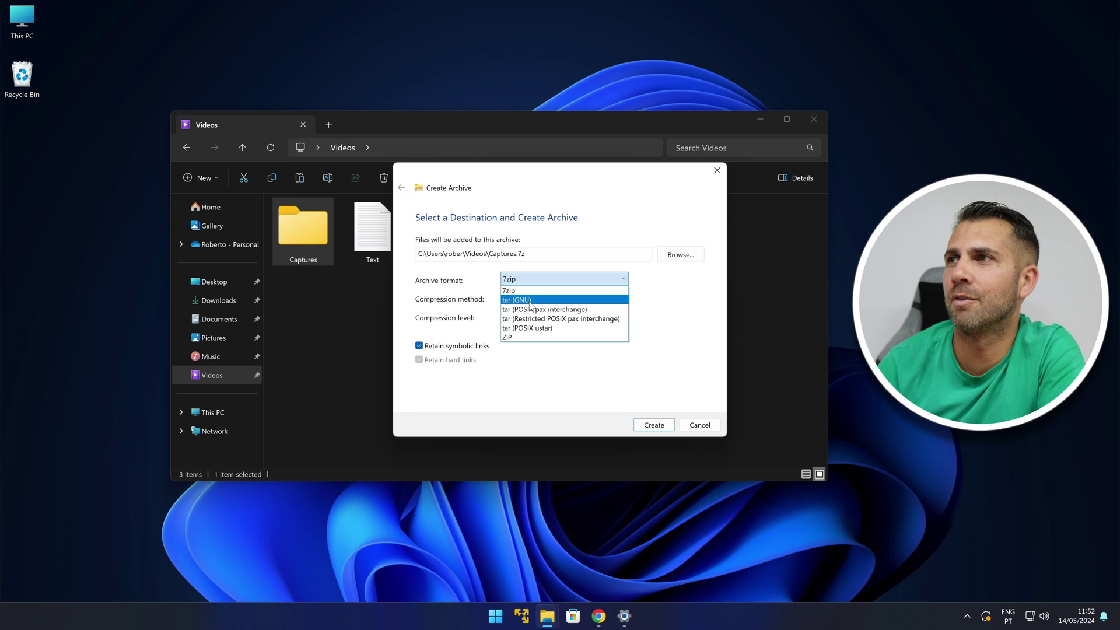
pyautogui.click(695, 290)
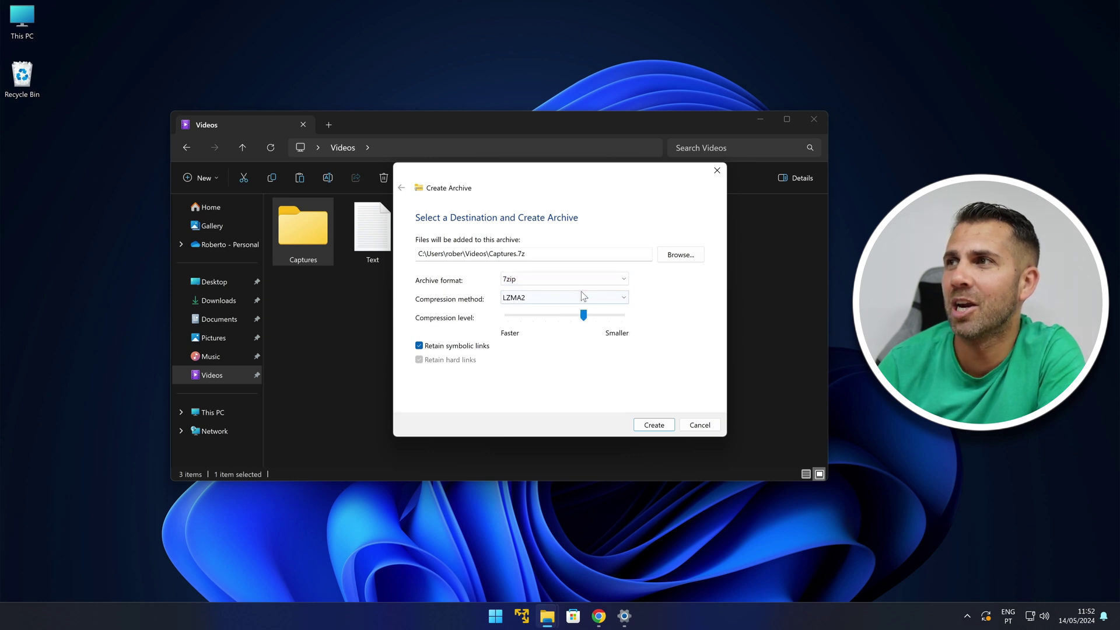
pyautogui.click(533, 298)
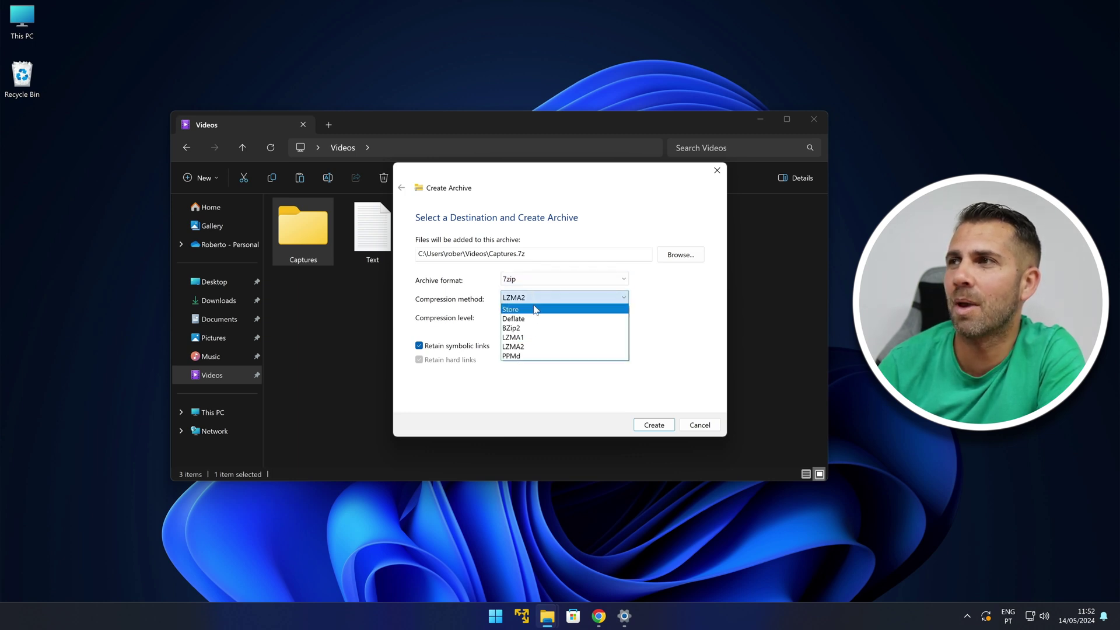
pyautogui.click(679, 328)
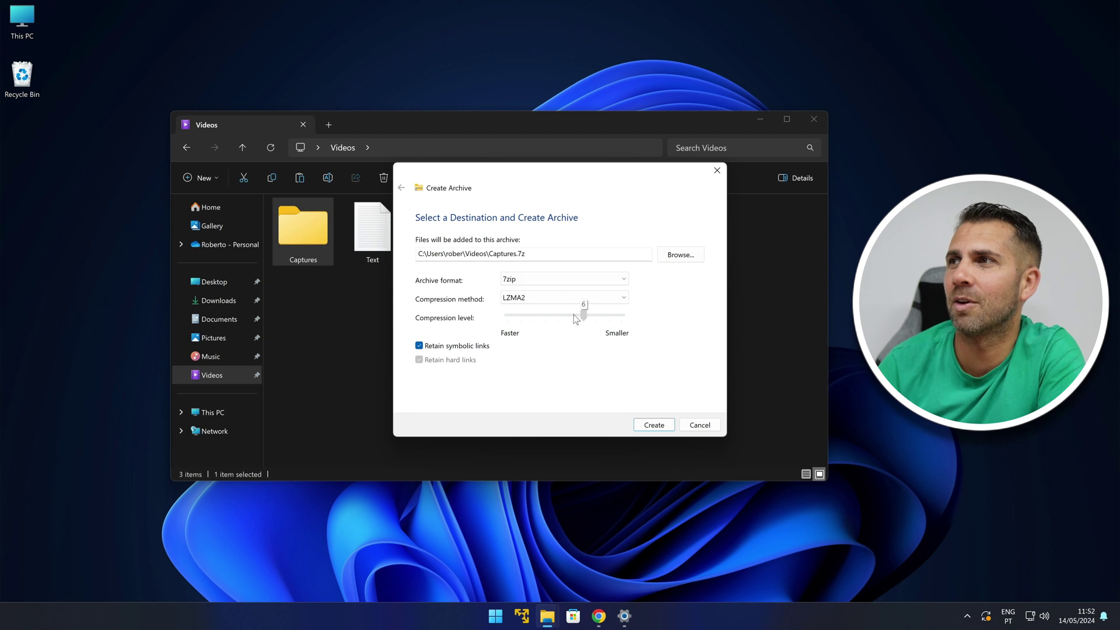
pyautogui.moveTo(574, 315); pyautogui.dragTo(512, 315)
pyautogui.moveTo(615, 320); pyautogui.dragTo(532, 316)
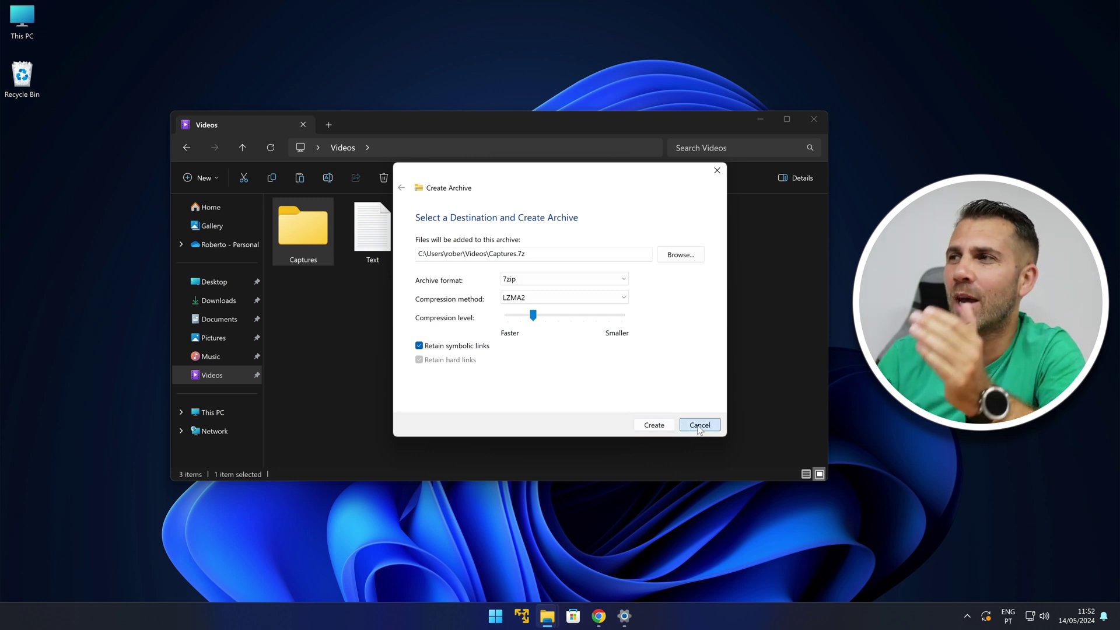
pyautogui.click(654, 425)
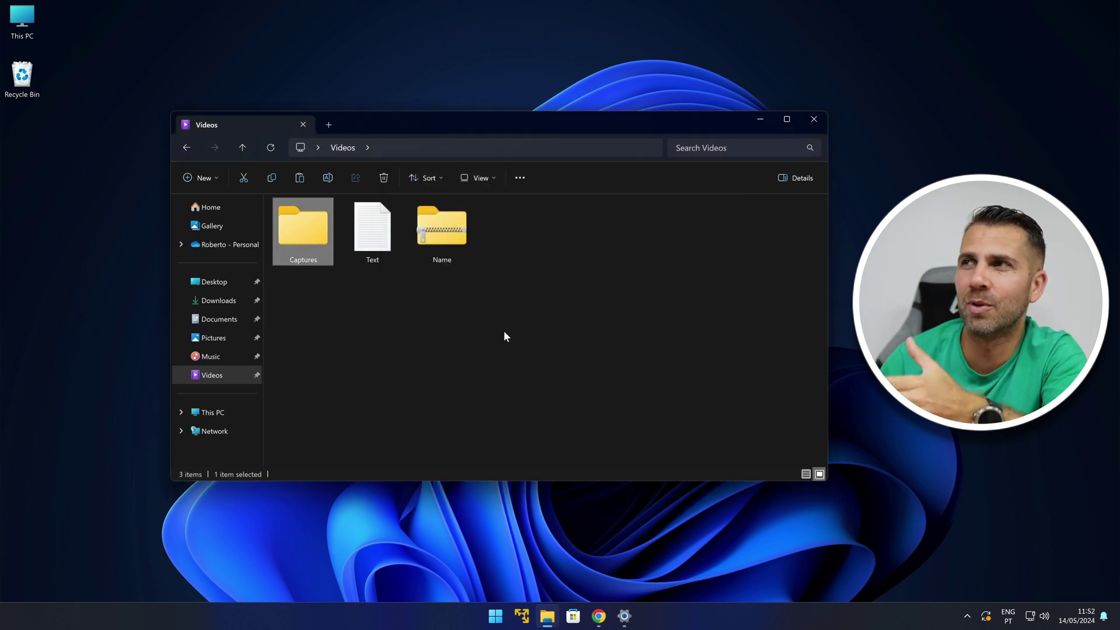
# - Minimize File Explorer and launch Command Prompt from a Start menu search for 'cmd'
pyautogui.click(758, 117)
pyautogui.click(496, 616)
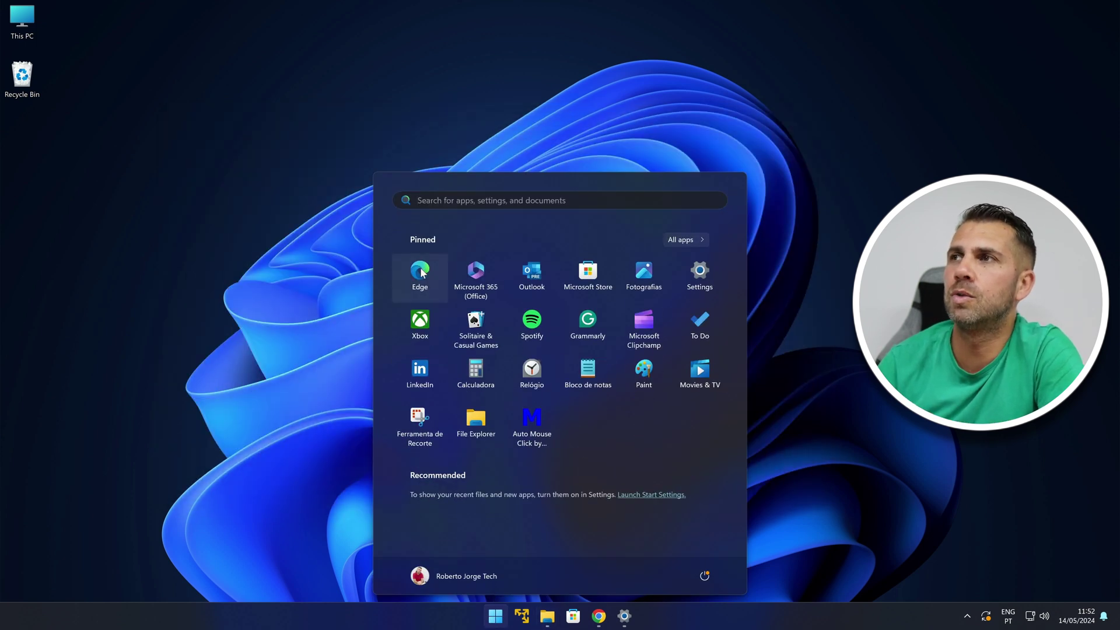
pyautogui.click(498, 201)
pyautogui.write('c')
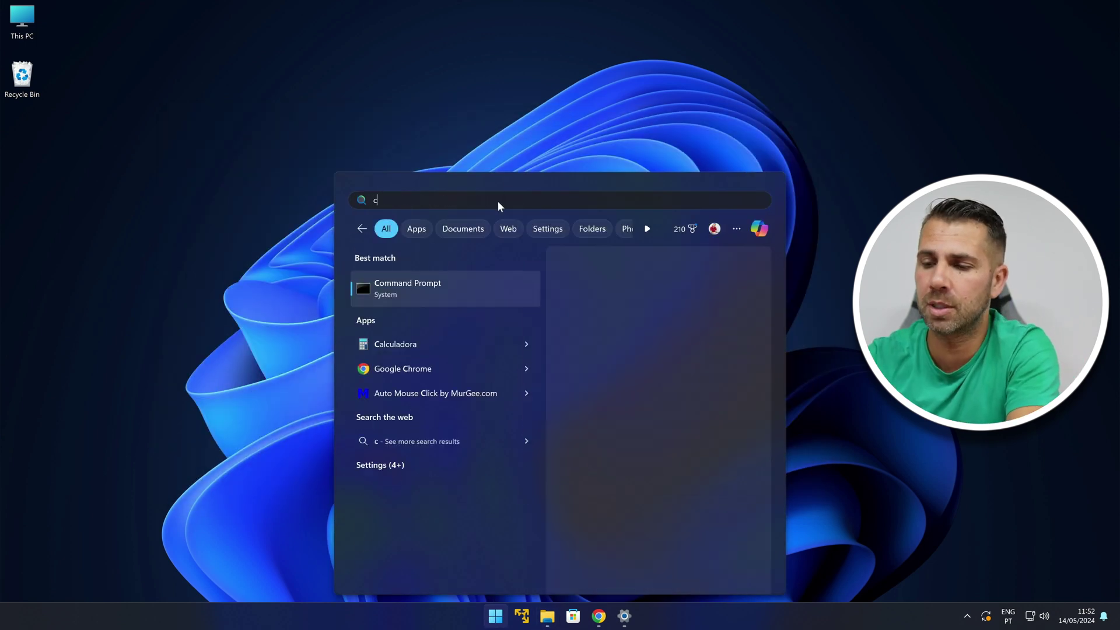
pyautogui.write('md')
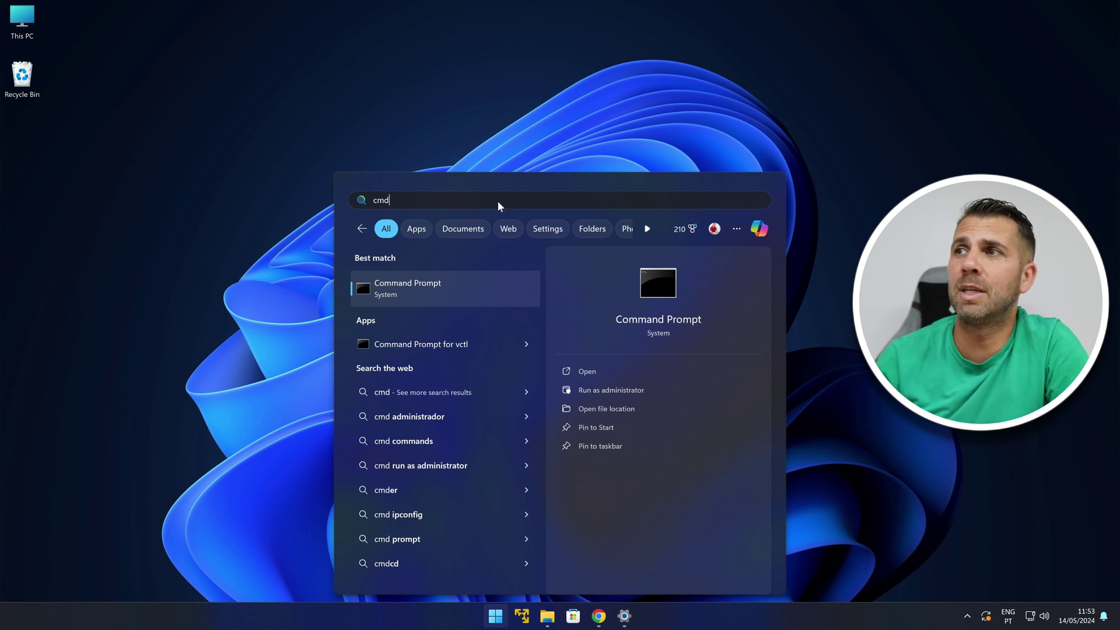
pyautogui.rightClick(440, 291)
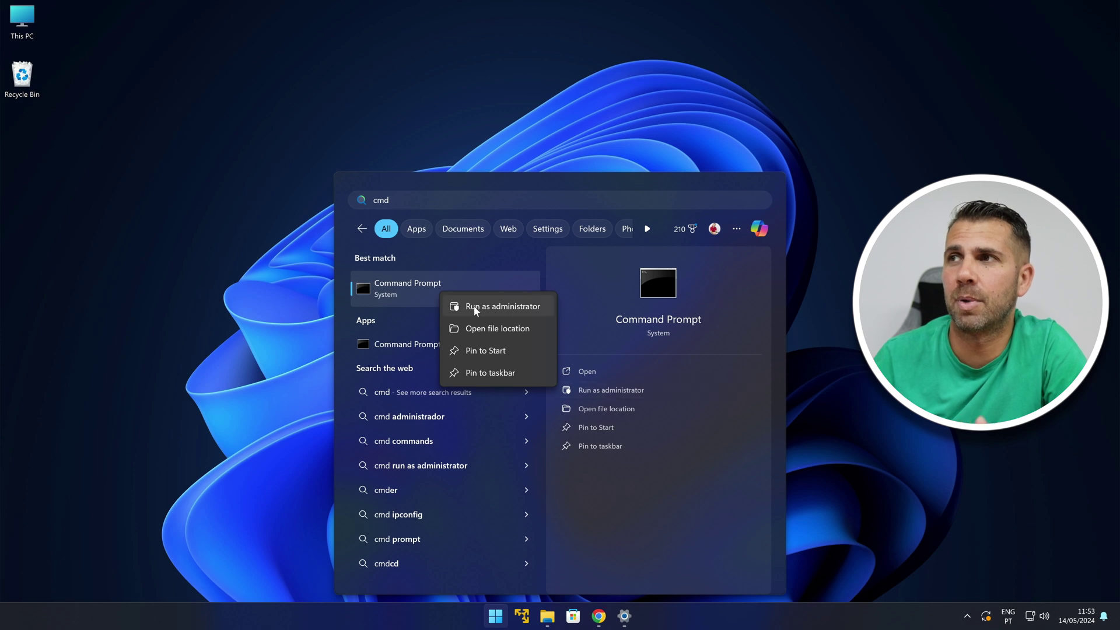
pyautogui.click(395, 291)
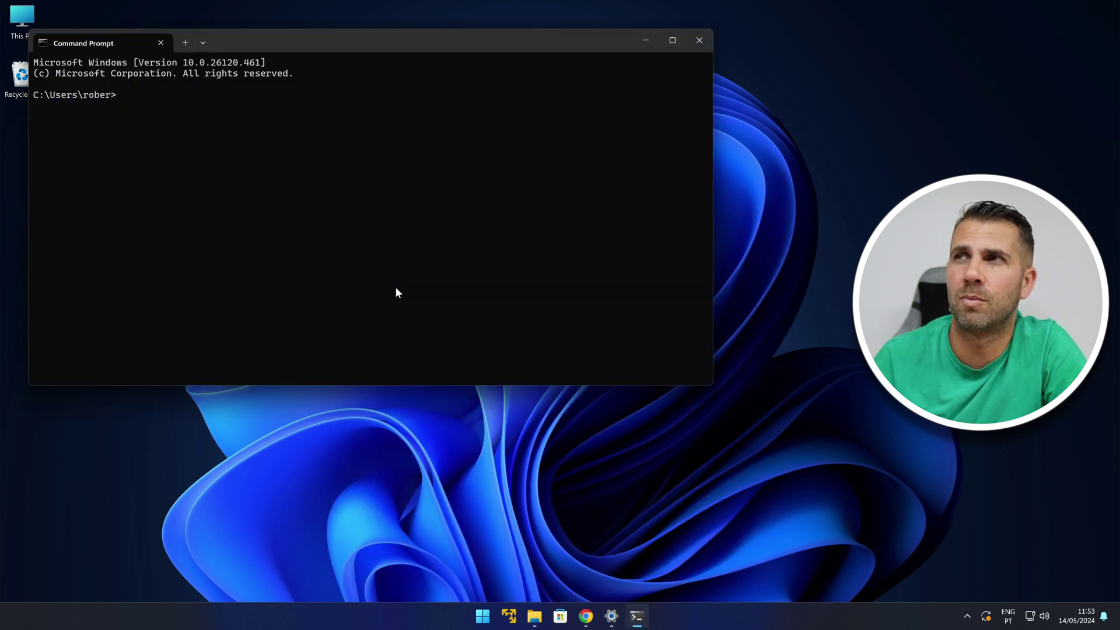
# - Move the Command Prompt window, run 'cd..' to reach C:\Users, then run 'sudo'
pyautogui.moveTo(328, 45); pyautogui.dragTo(448, 102)
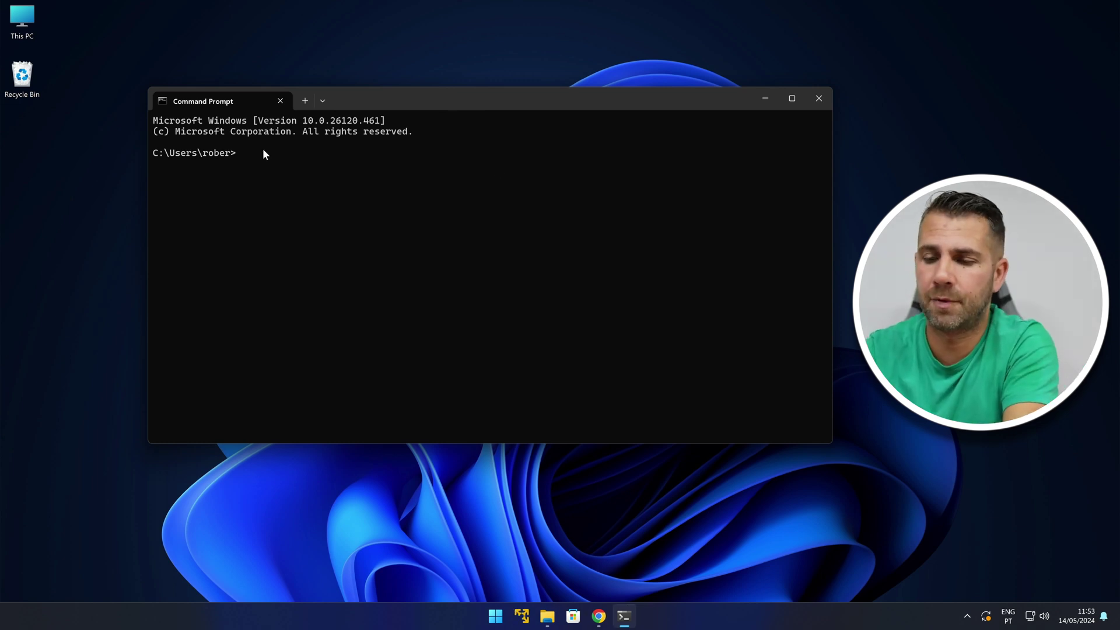
pyautogui.write('cd')
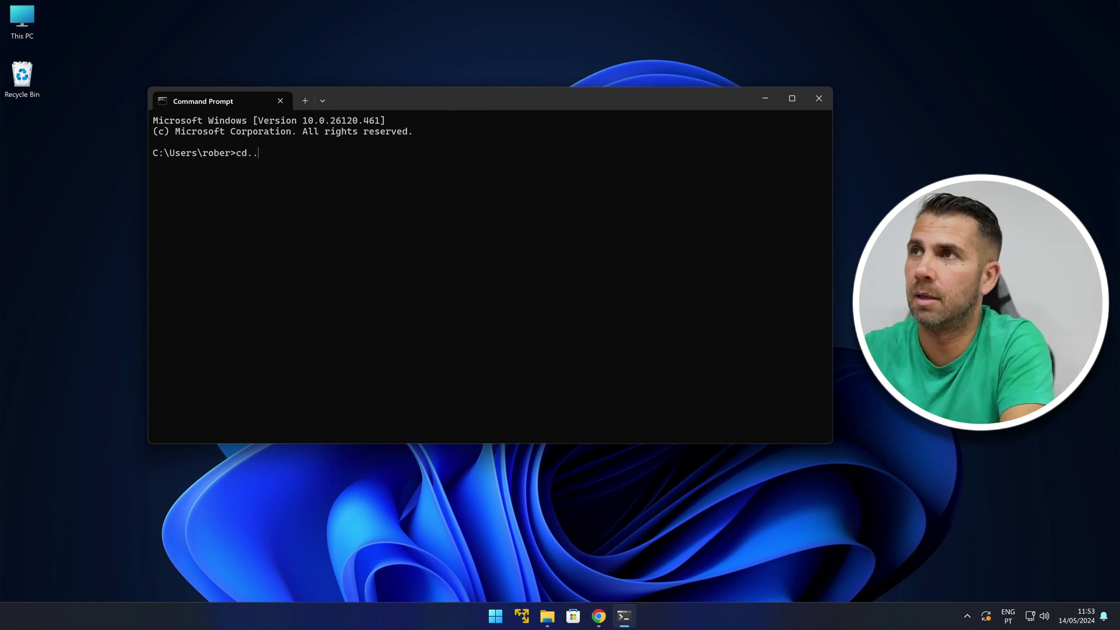
pyautogui.write('..')
pyautogui.press('Return')
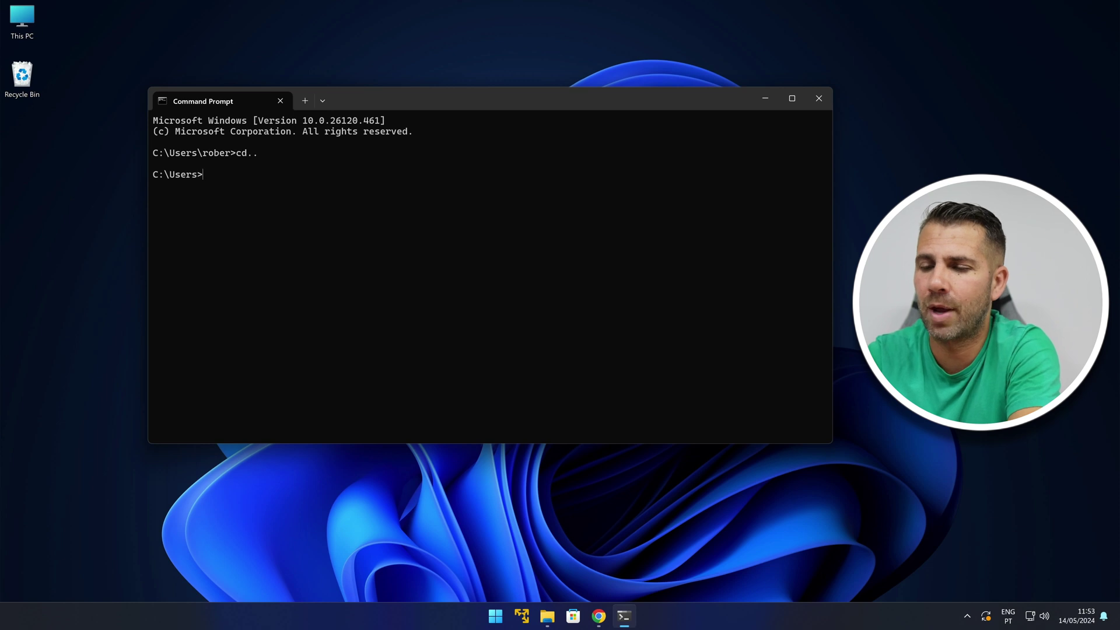
pyautogui.write('sud')
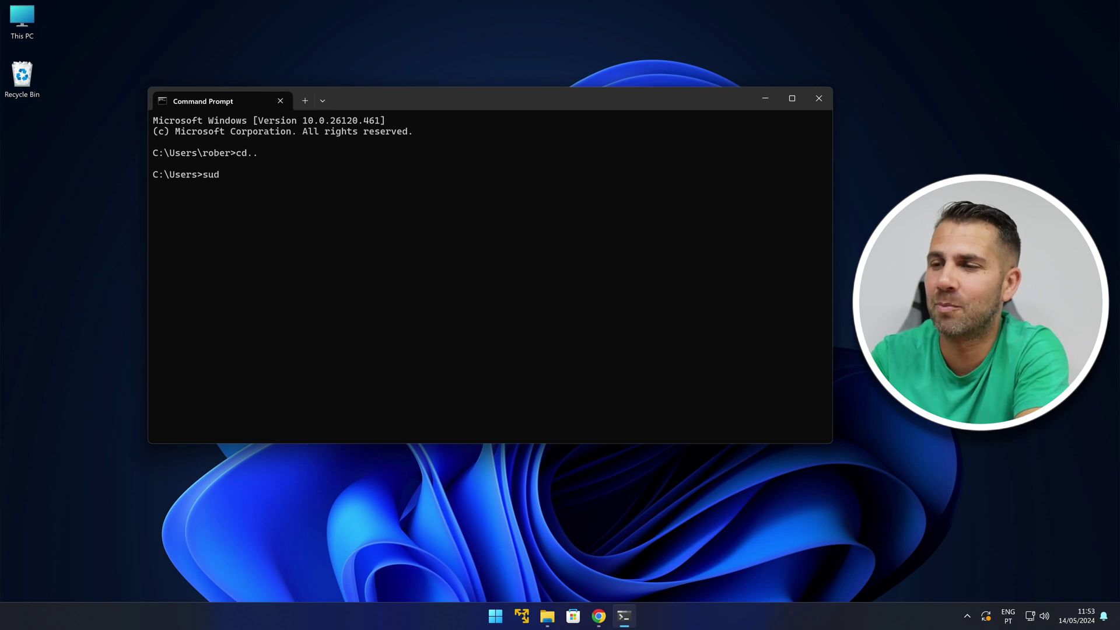
pyautogui.write('o')
pyautogui.press('Return')
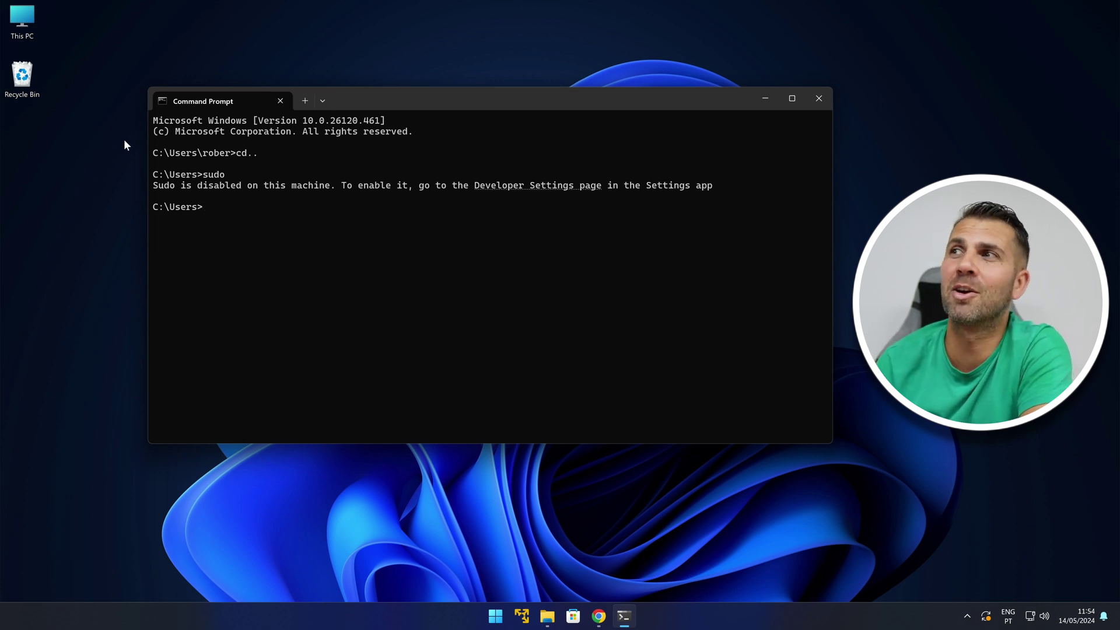
# - Turn on Enable sudo in the For developers settings and set it to run applications Inline
pyautogui.keyDown('ctrl'); pyautogui.click(527, 184); pyautogui.keyUp('ctrl')
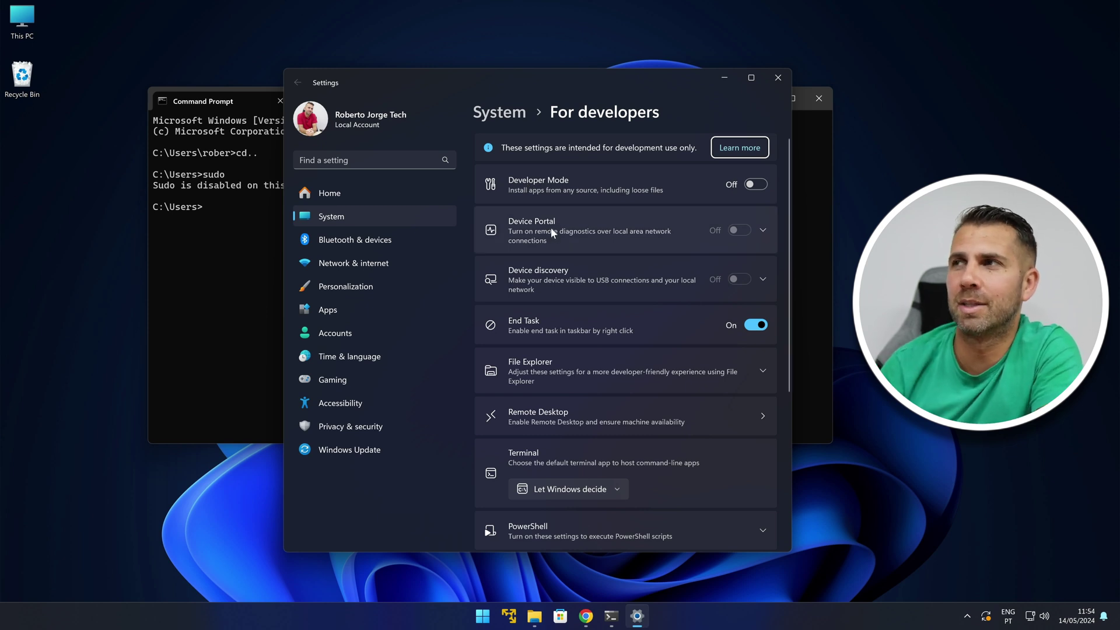
pyautogui.scroll(-4, 596, 320)
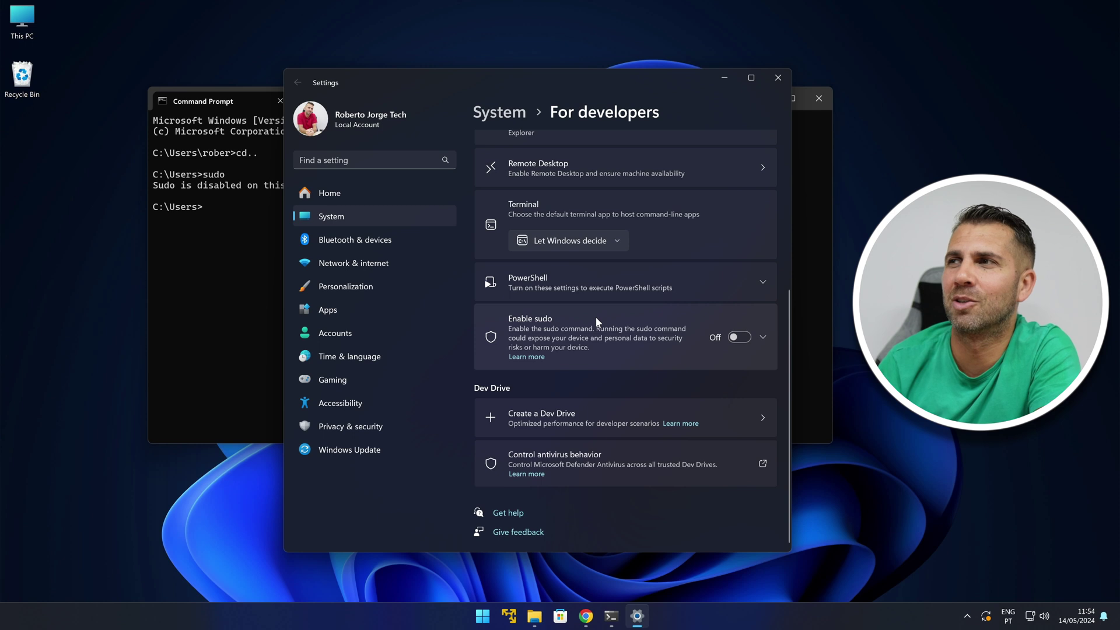
pyautogui.click(740, 337)
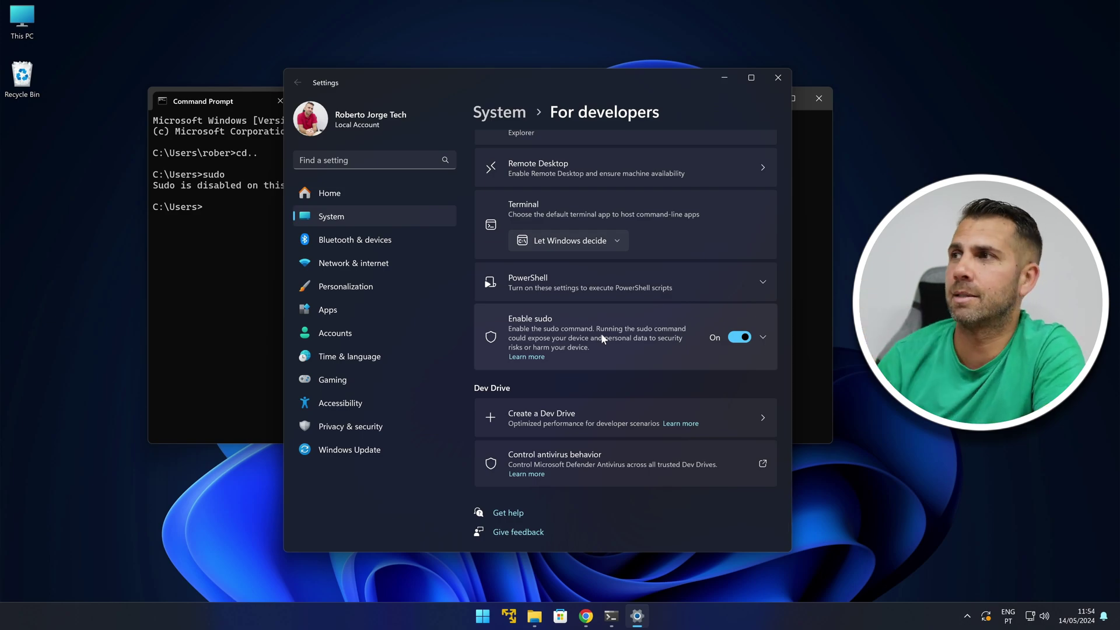
pyautogui.click(762, 337)
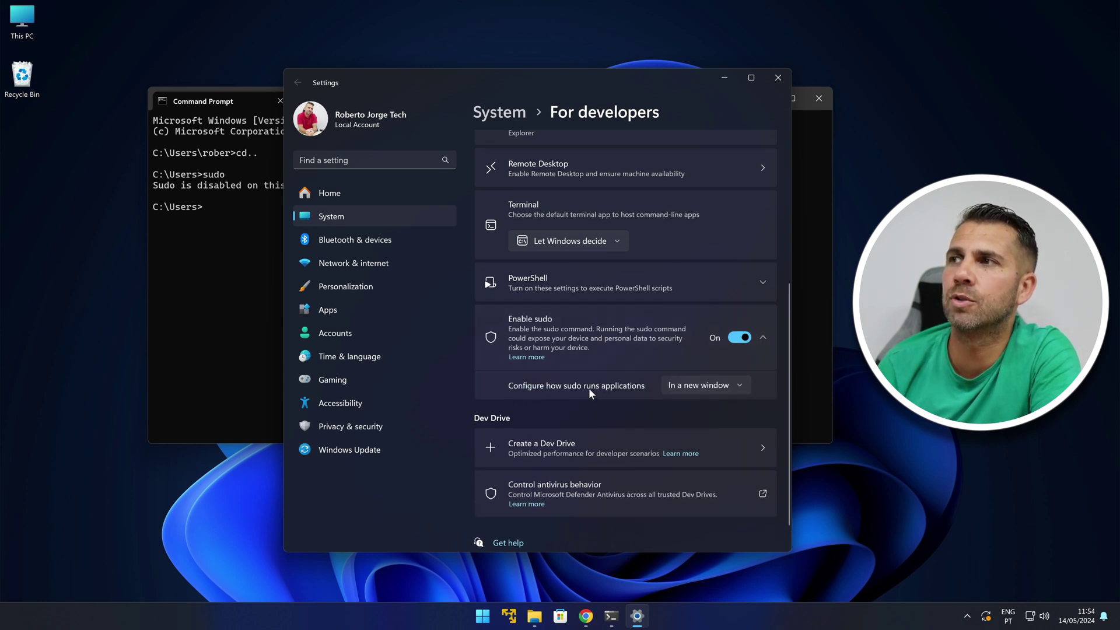
pyautogui.click(740, 386)
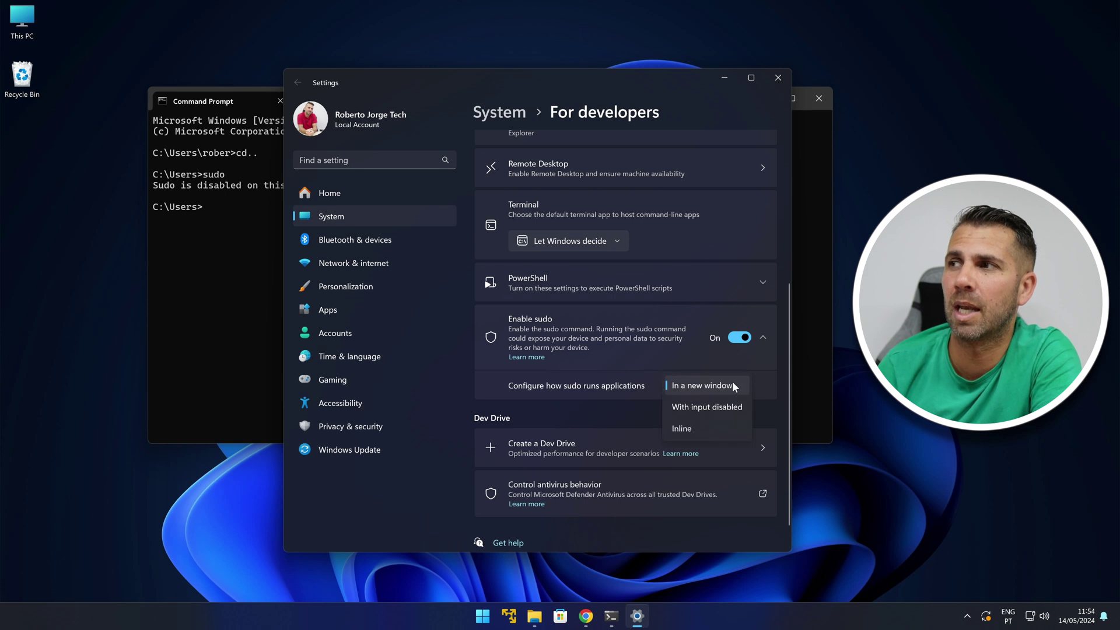
pyautogui.click(679, 429)
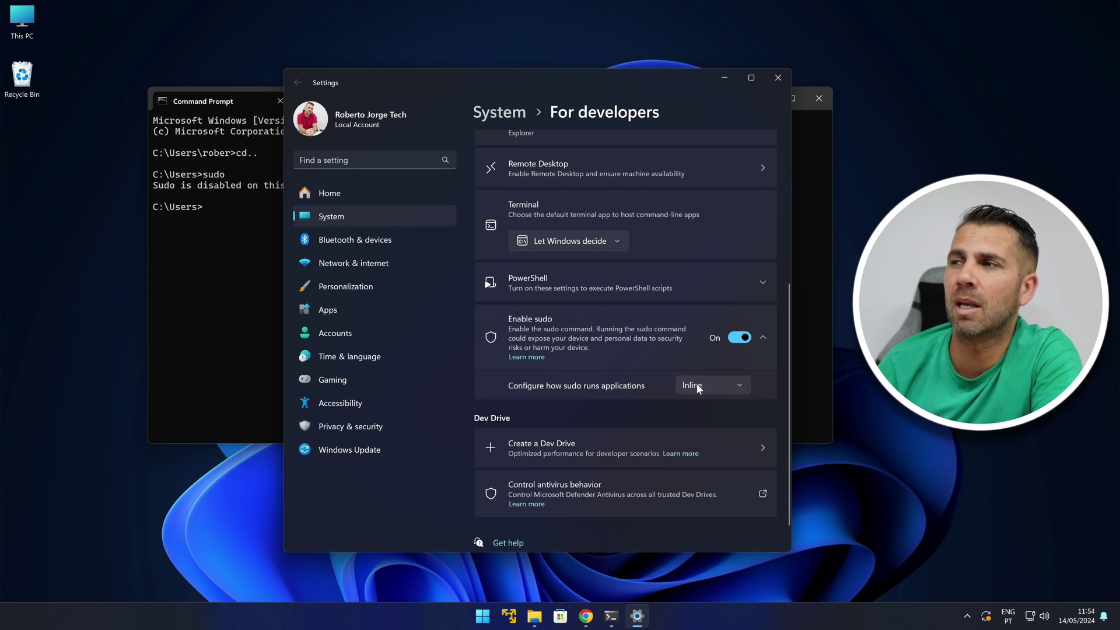
pyautogui.click(233, 104)
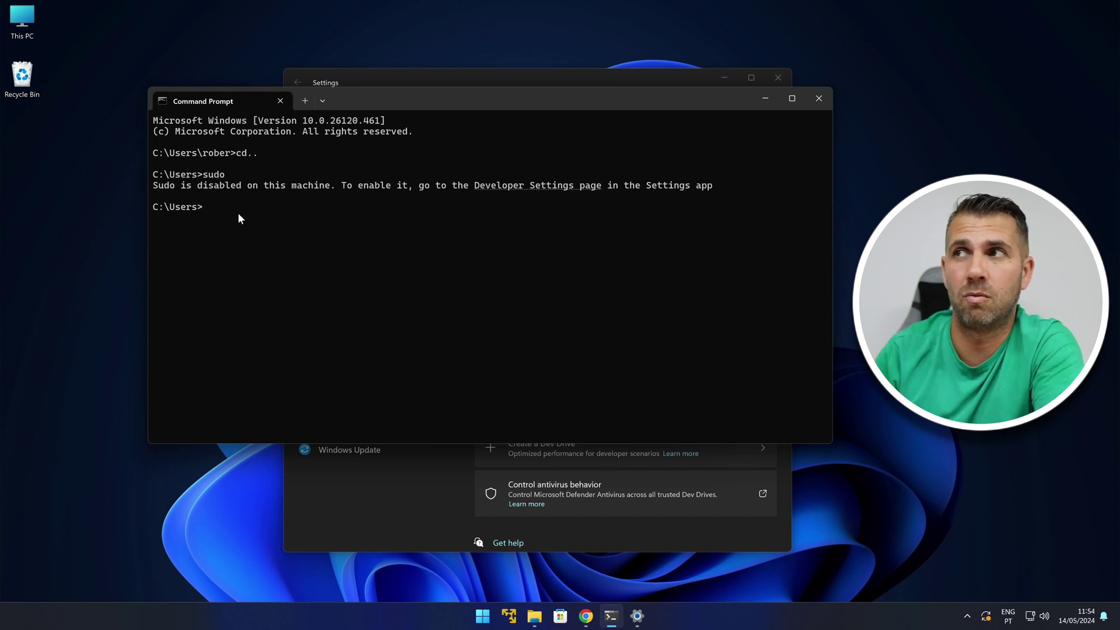
# - Run 'sudo' to display the Sudo for Windows help text, then start typing 'su' again
pyautogui.write('sudo')
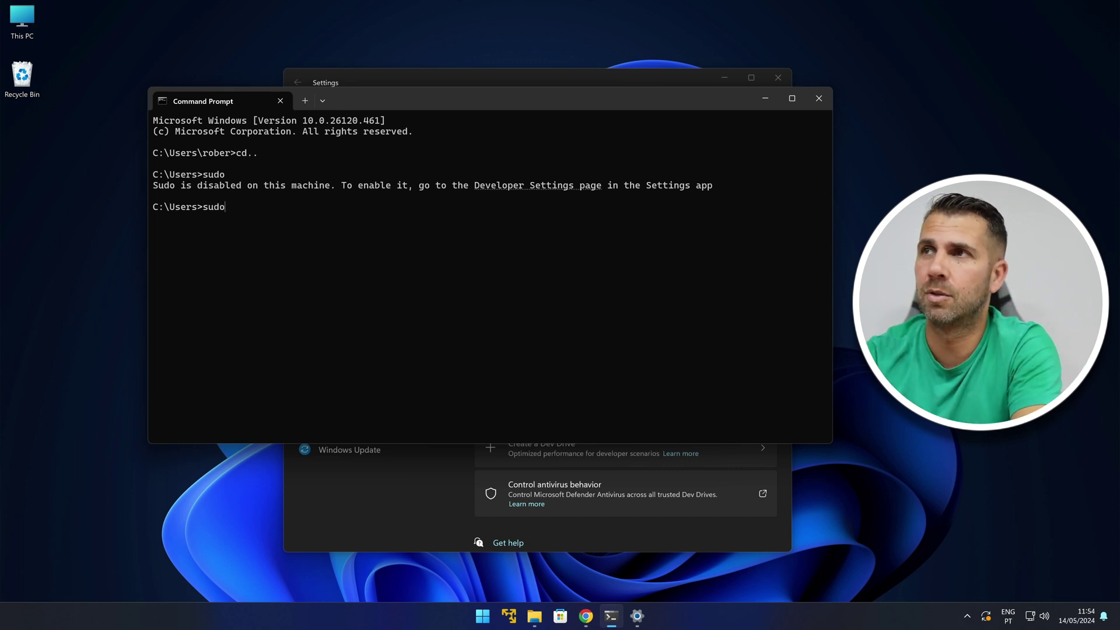
pyautogui.press('Return')
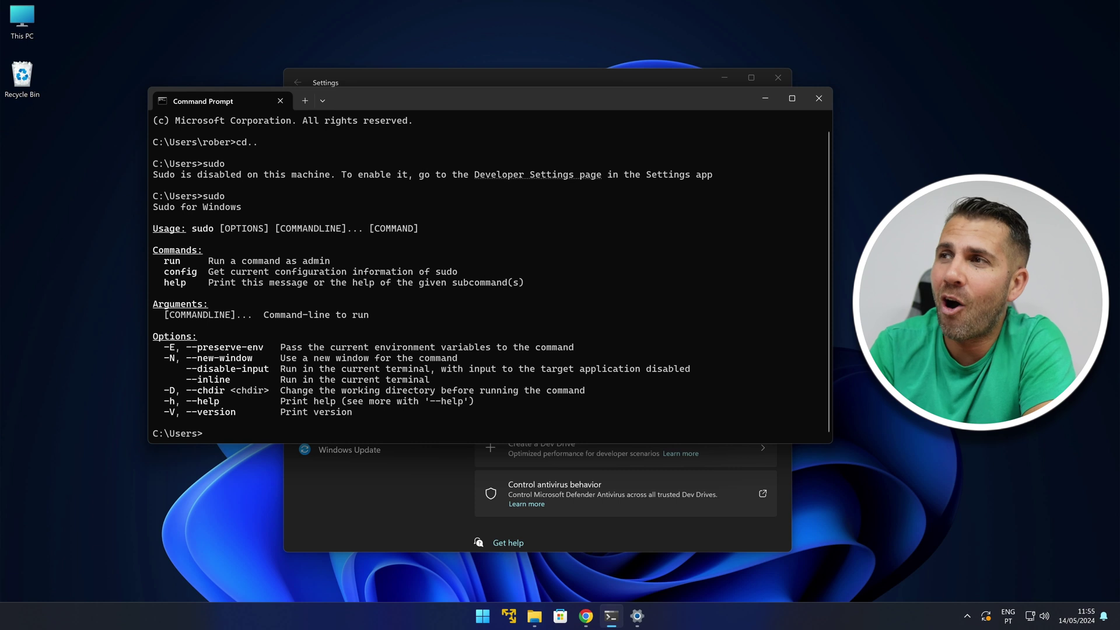
pyautogui.write('su')
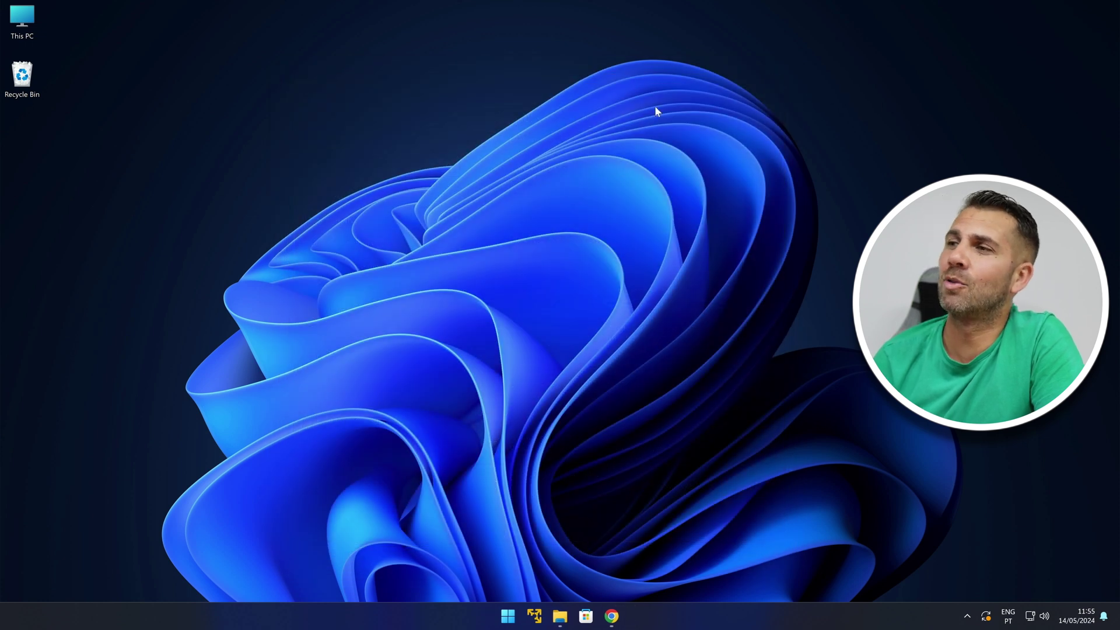
# - Go to the System > Power page in Settings from the Start menu
pyautogui.click(508, 616)
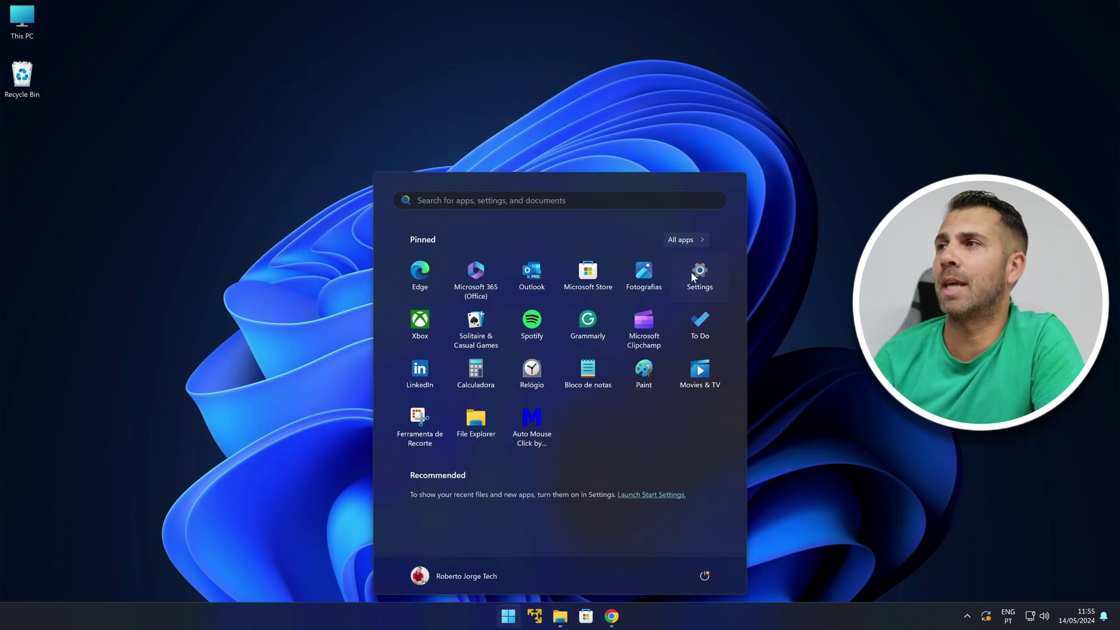
pyautogui.click(691, 272)
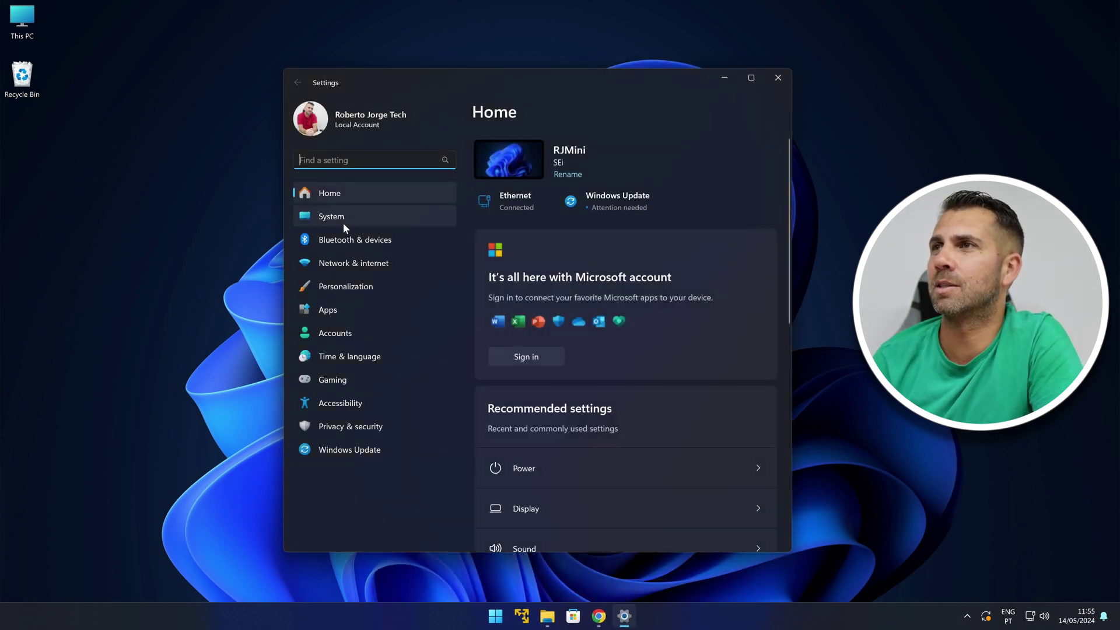
pyautogui.click(341, 221)
pyautogui.scroll(-2, 786, 341)
pyautogui.click(528, 418)
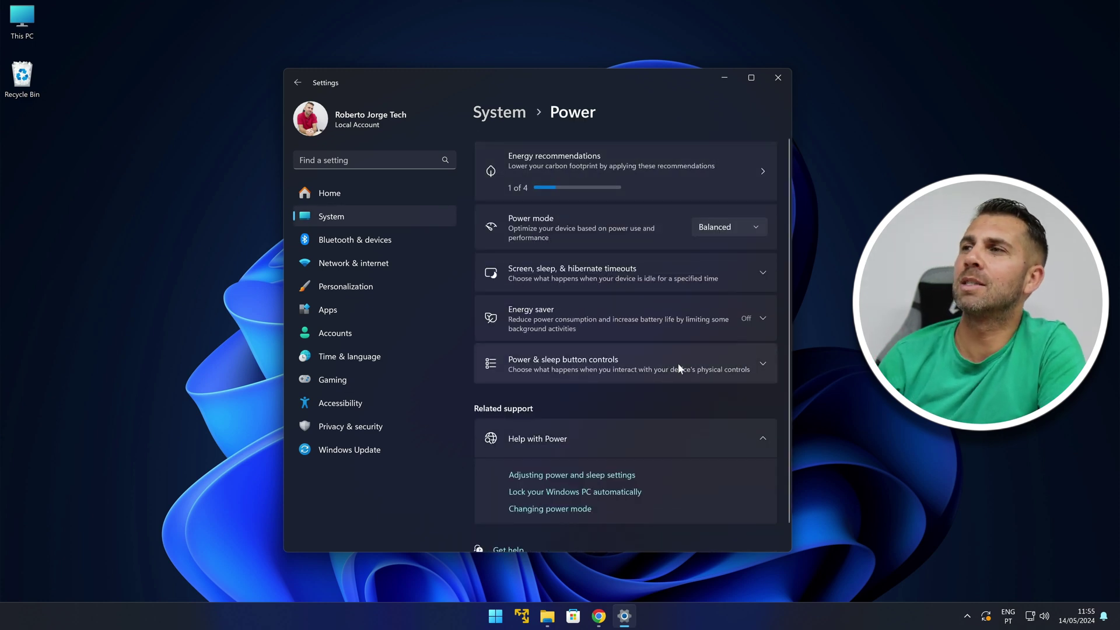
# - Expand the power and sleep button controls and review both dropdowns, leaving each on Sleep
pyautogui.click(761, 362)
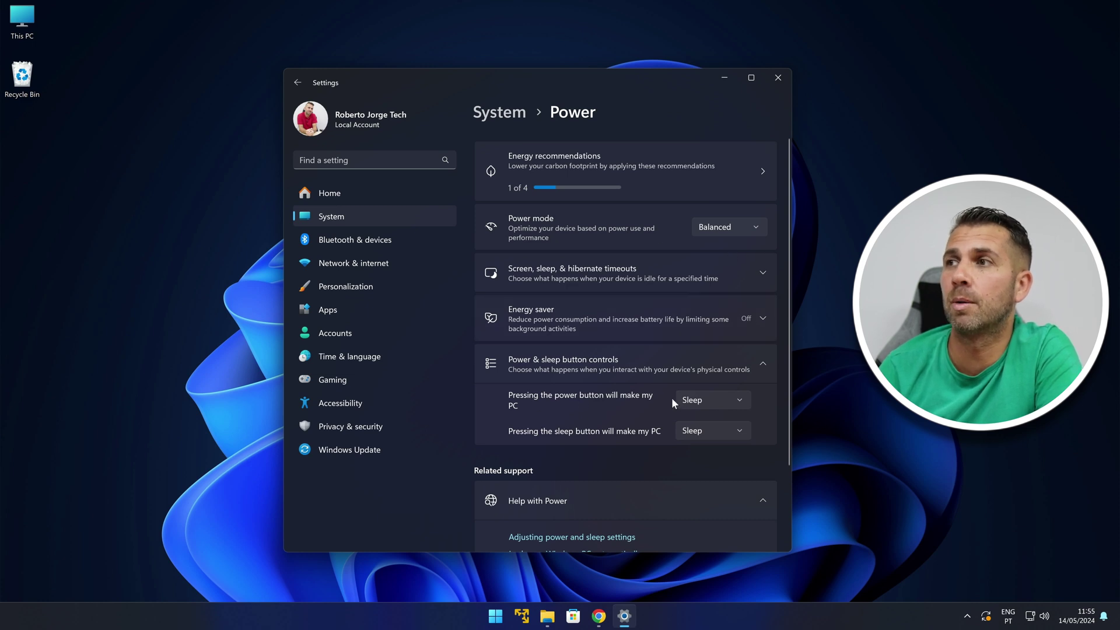
pyautogui.click(716, 401)
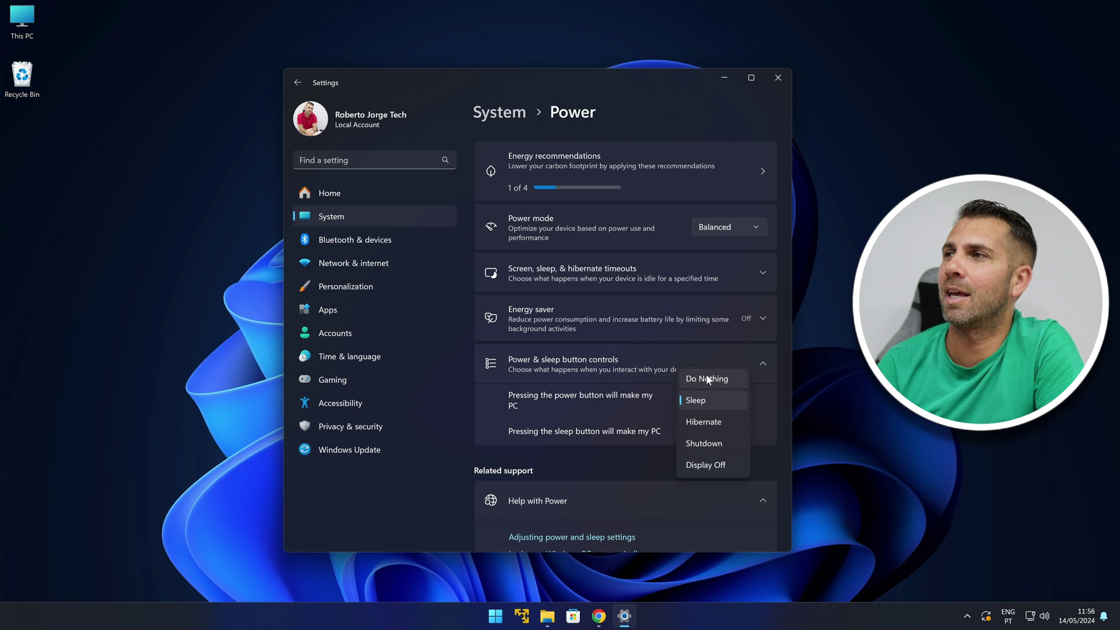
pyautogui.click(670, 357)
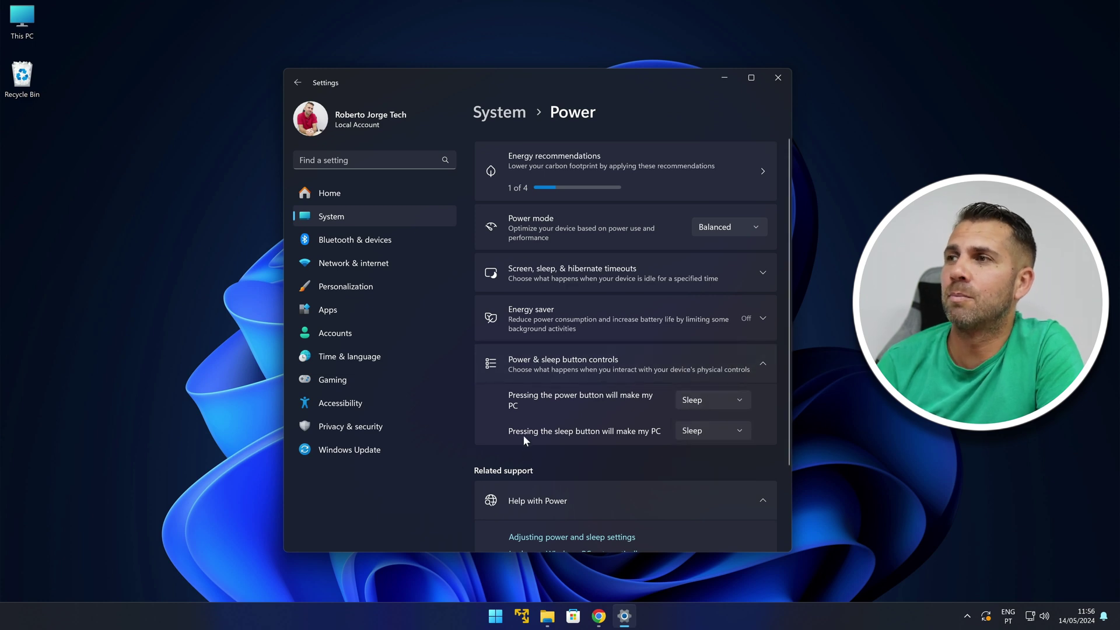
pyautogui.click(705, 431)
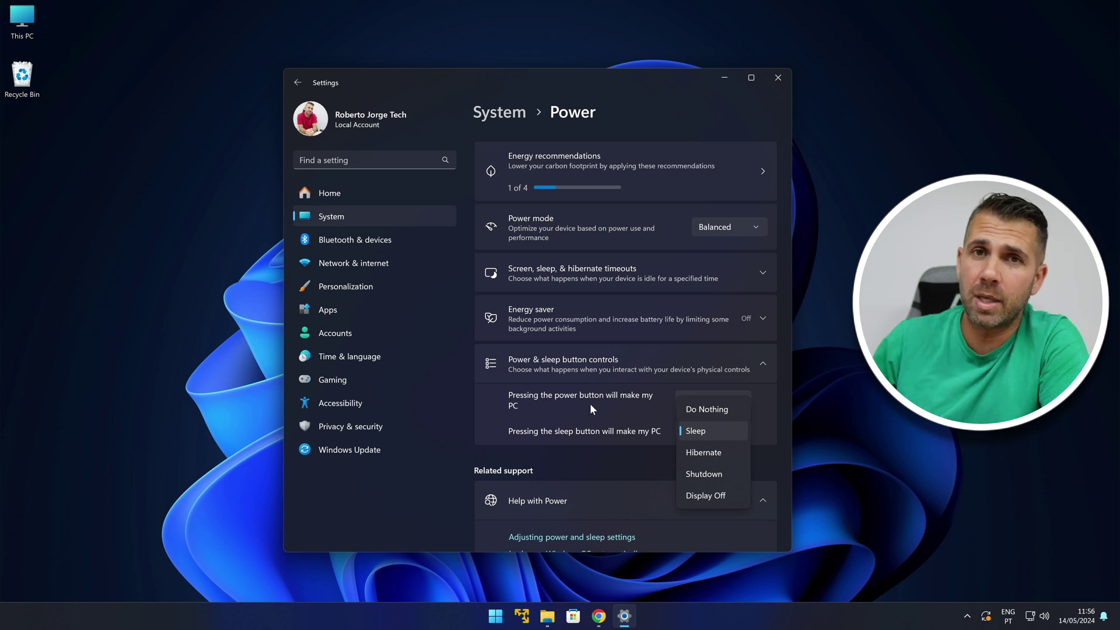
pyautogui.click(539, 418)
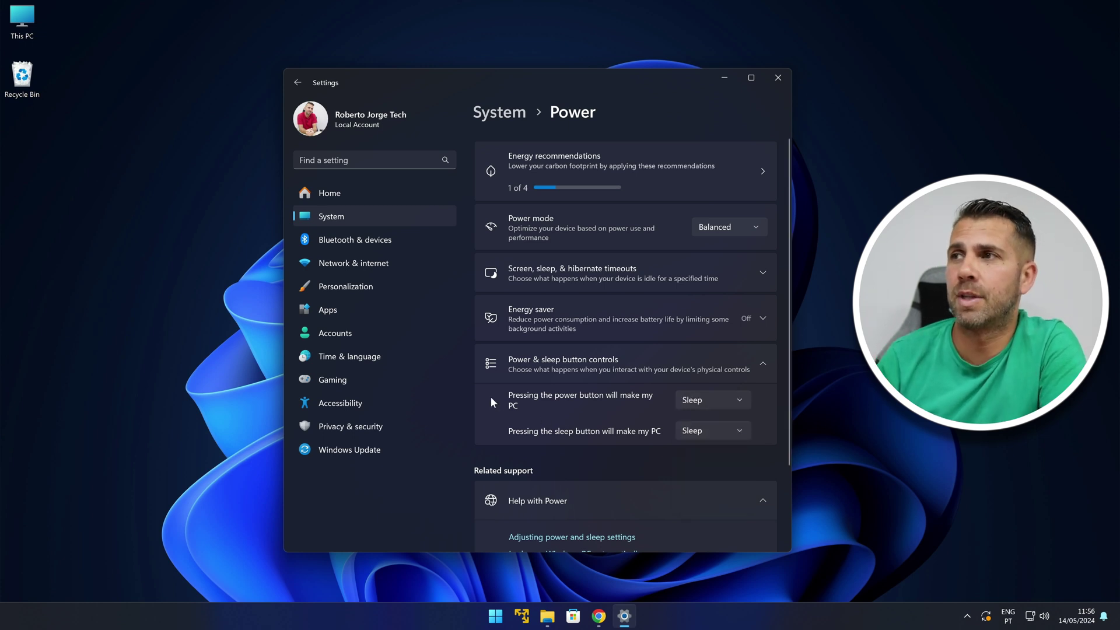
# - Turn 'Always use energy saver' on and back off, then close Settings
pyautogui.click(667, 320)
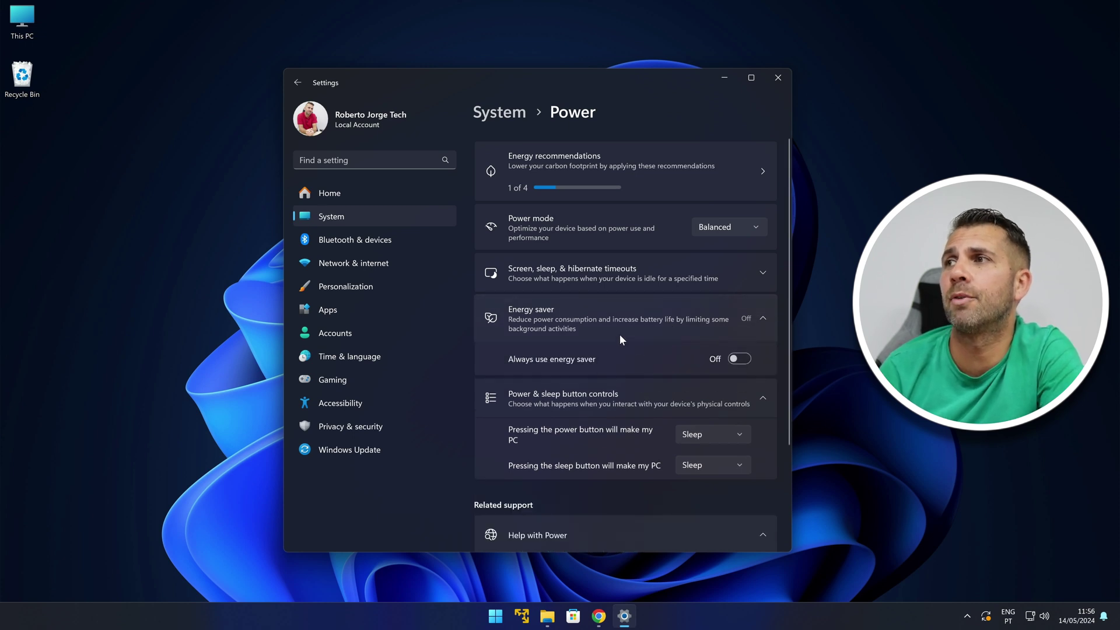
pyautogui.click(742, 359)
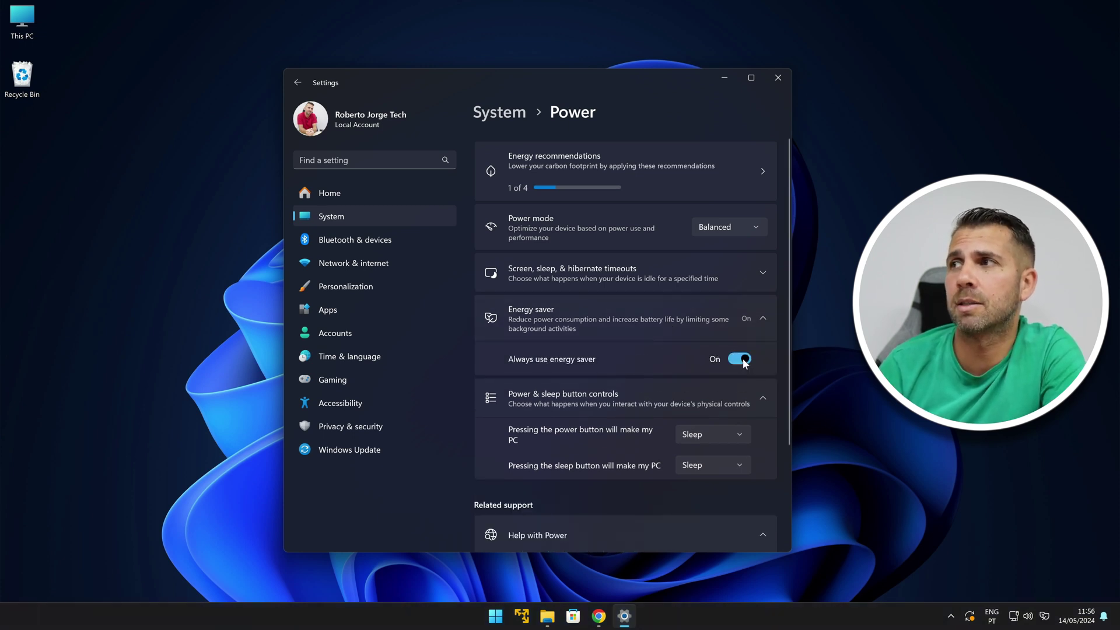
pyautogui.click(741, 366)
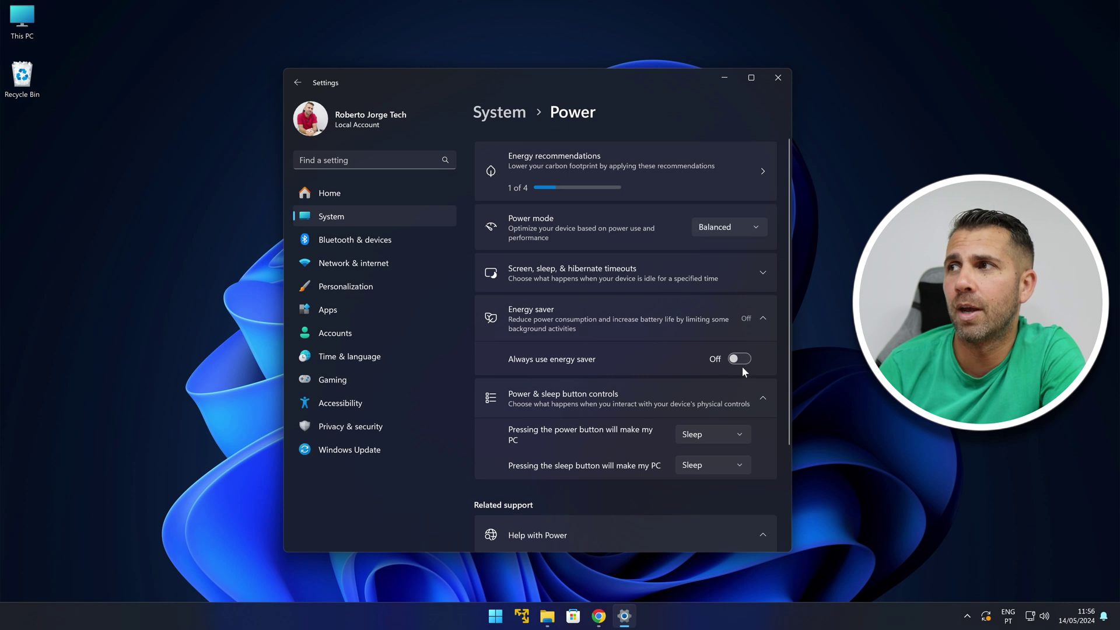
pyautogui.click(741, 364)
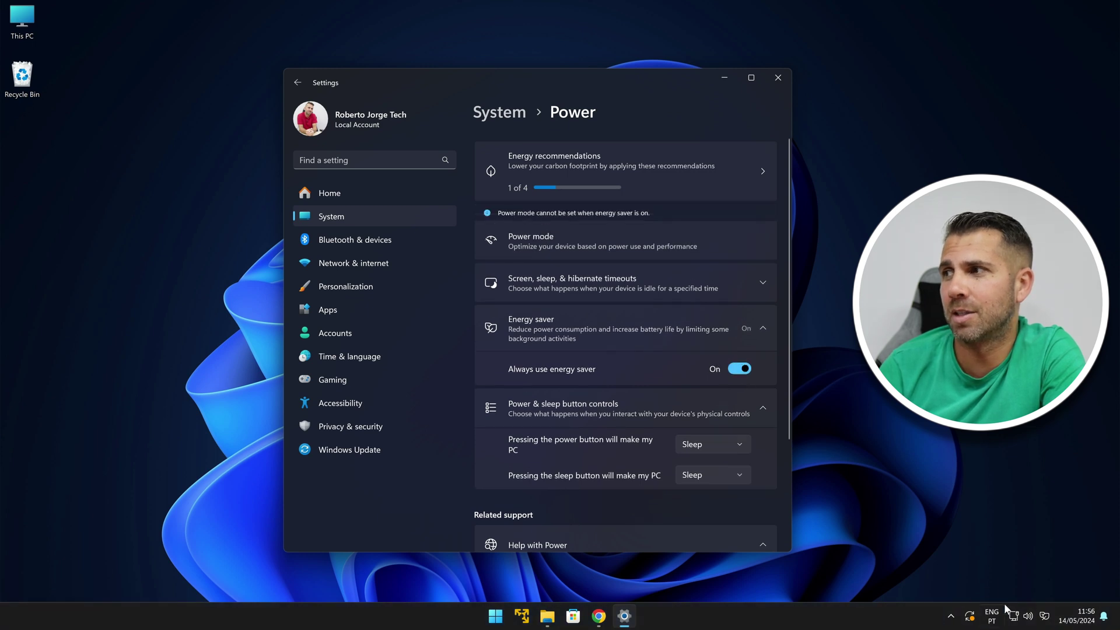
pyautogui.click(739, 369)
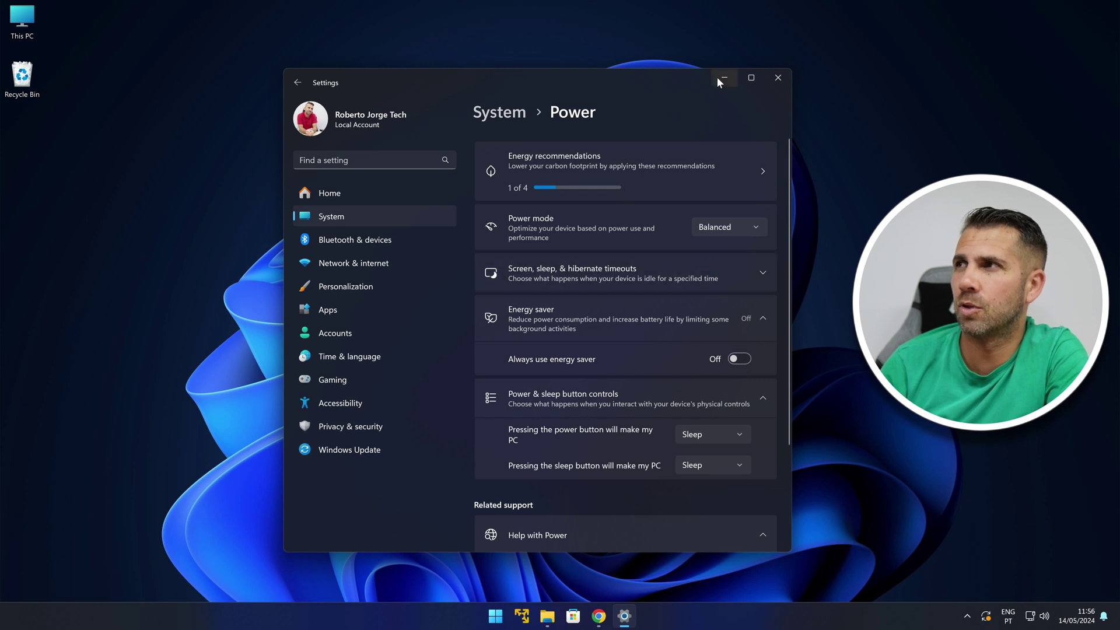
pyautogui.click(776, 78)
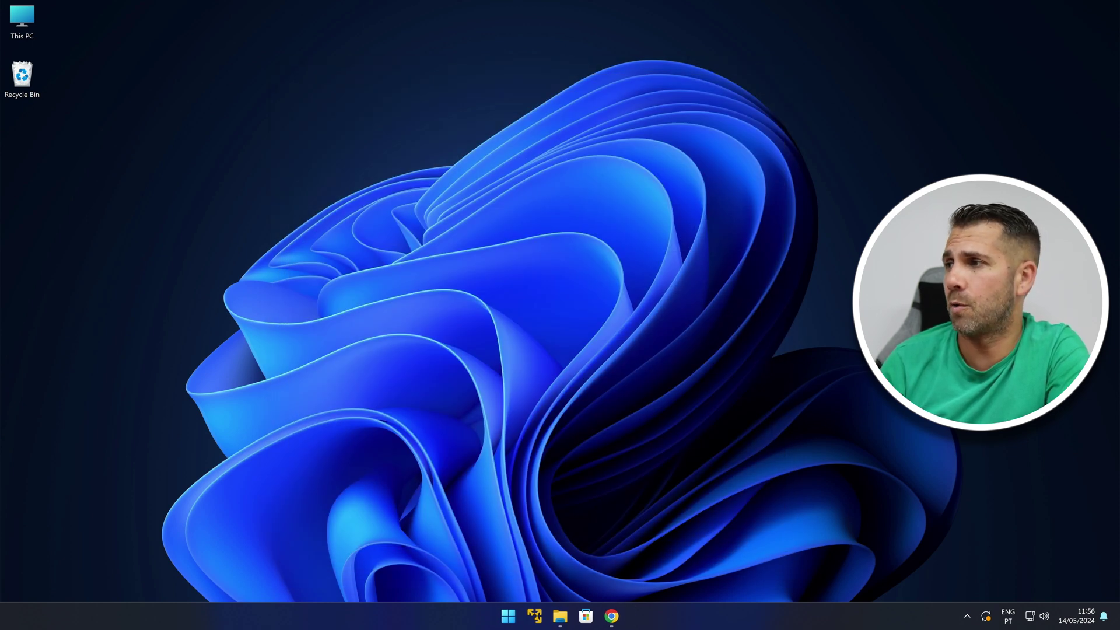
# - In the tray's Quick Settings, switch the Energy saver tile on and back off
pyautogui.click(1030, 616)
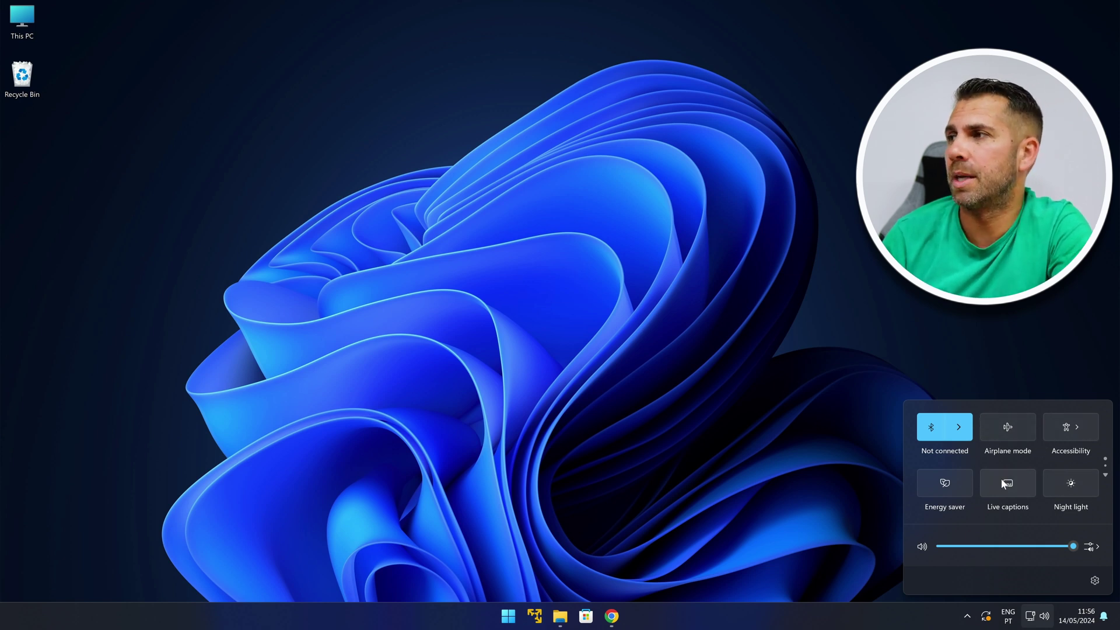
pyautogui.scroll(-1, 1002, 473)
pyautogui.scroll(1, 1006, 454)
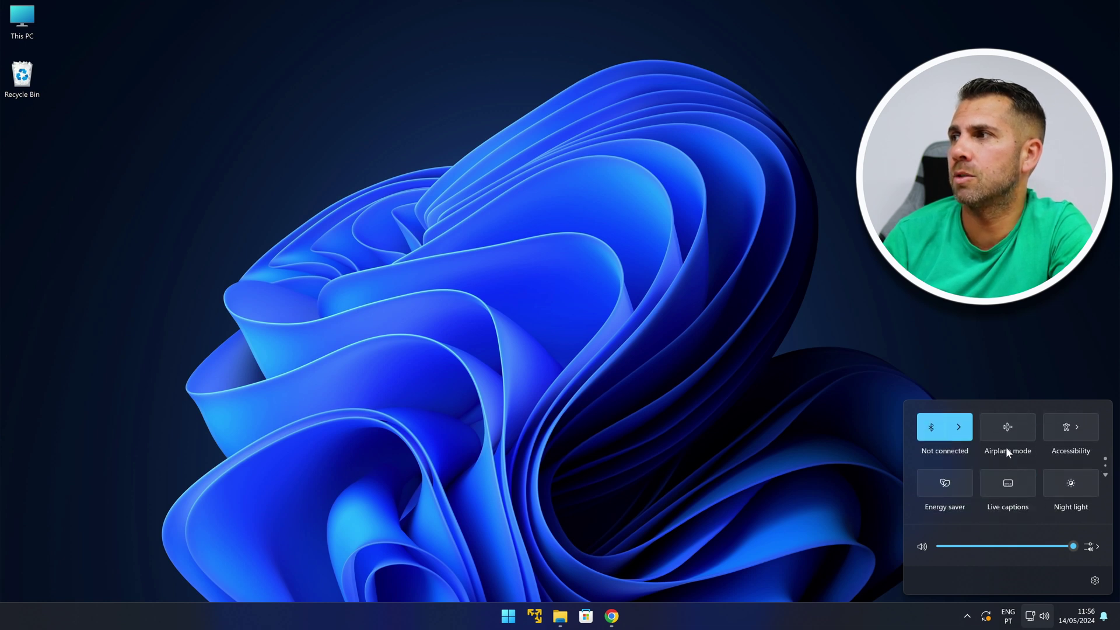
pyautogui.scroll(-1, 1006, 447)
pyautogui.scroll(1, 1006, 444)
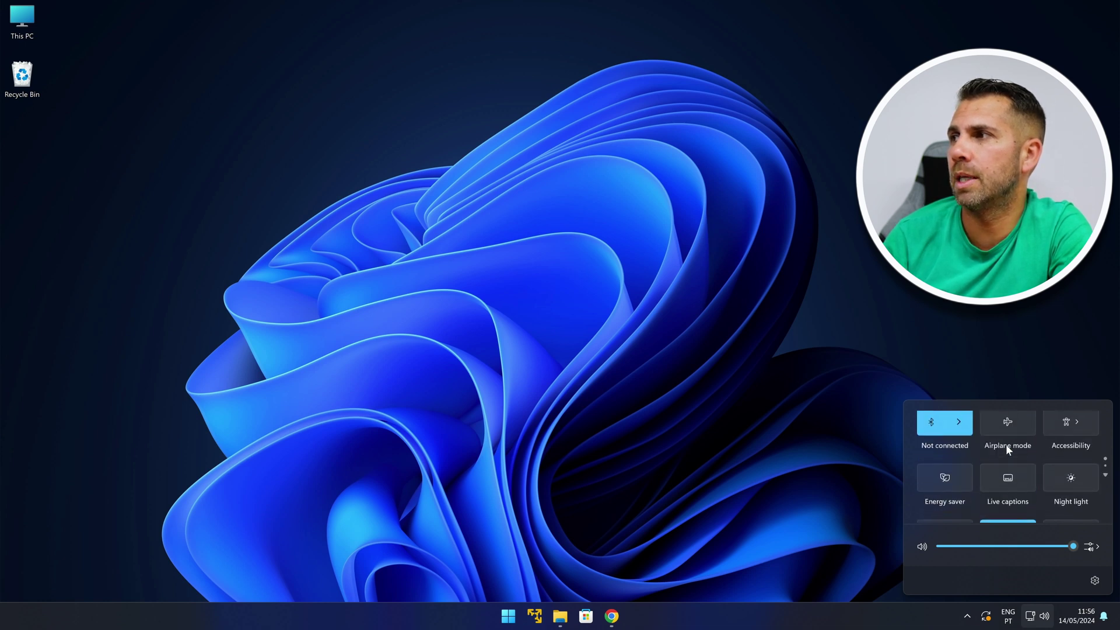
pyautogui.click(954, 482)
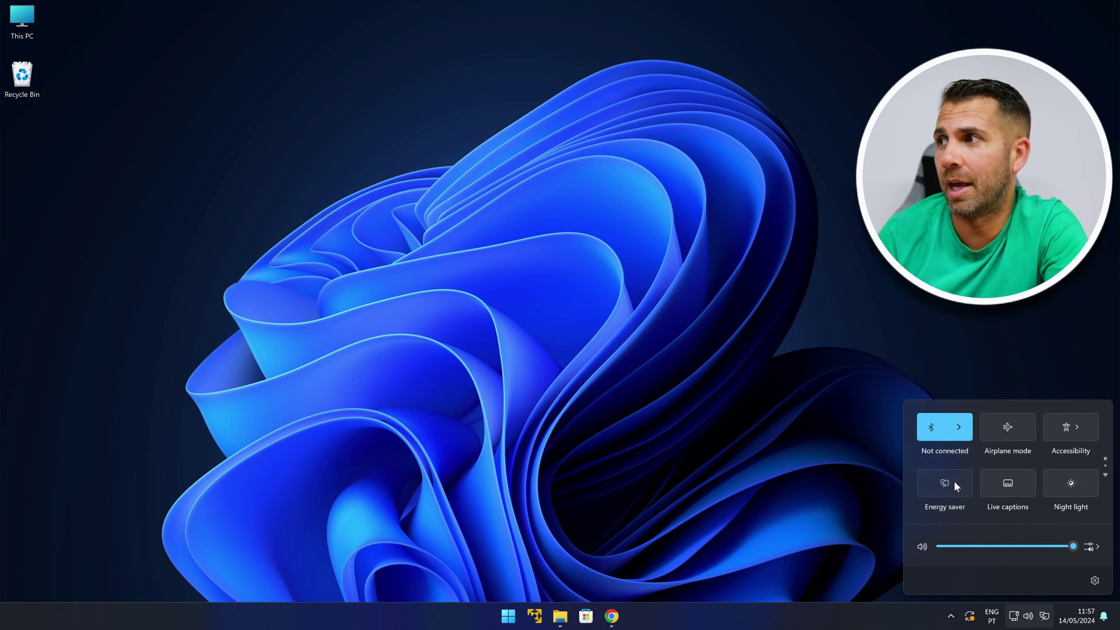
pyautogui.click(955, 481)
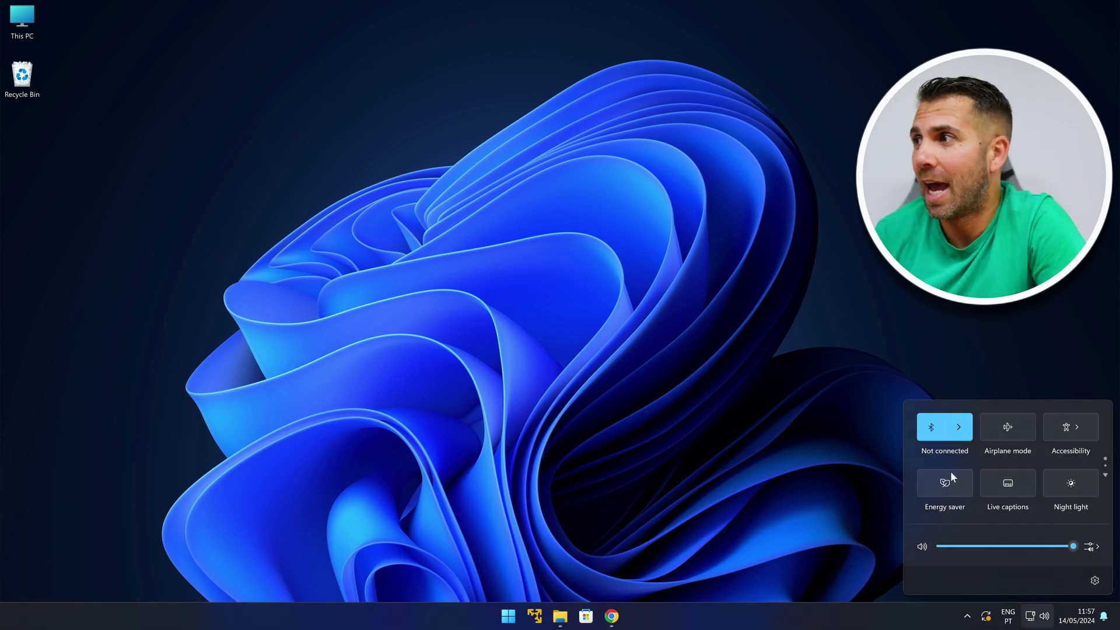
# - Move the Energy saver tile beside Wired display on the second page
pyautogui.moveTo(991, 484); pyautogui.dragTo(954, 467)
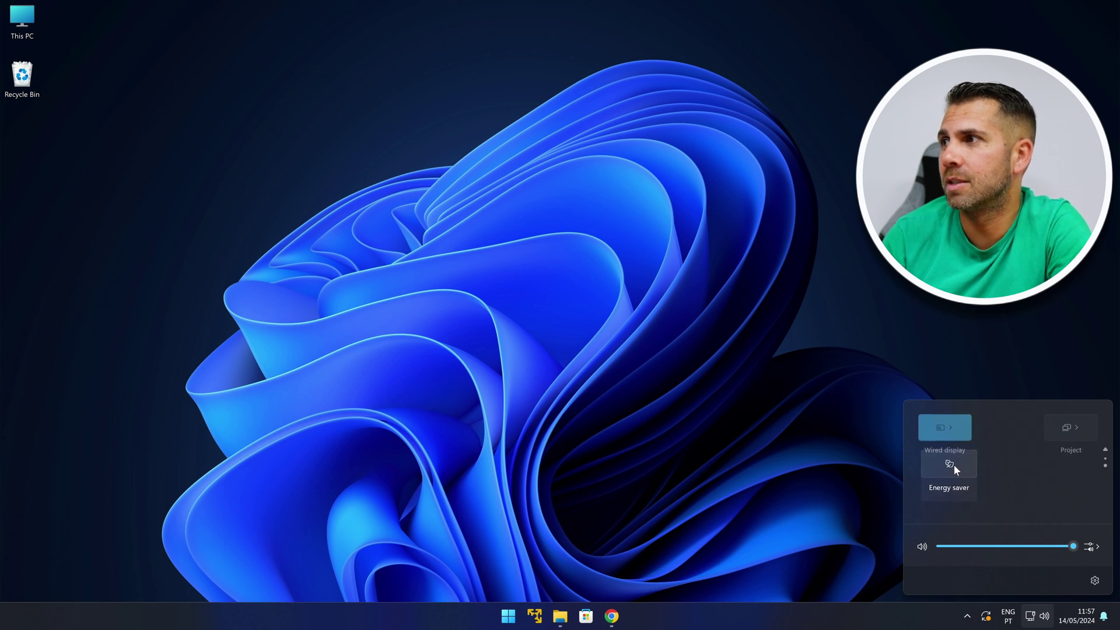
pyautogui.moveTo(1011, 439); pyautogui.dragTo(1011, 437)
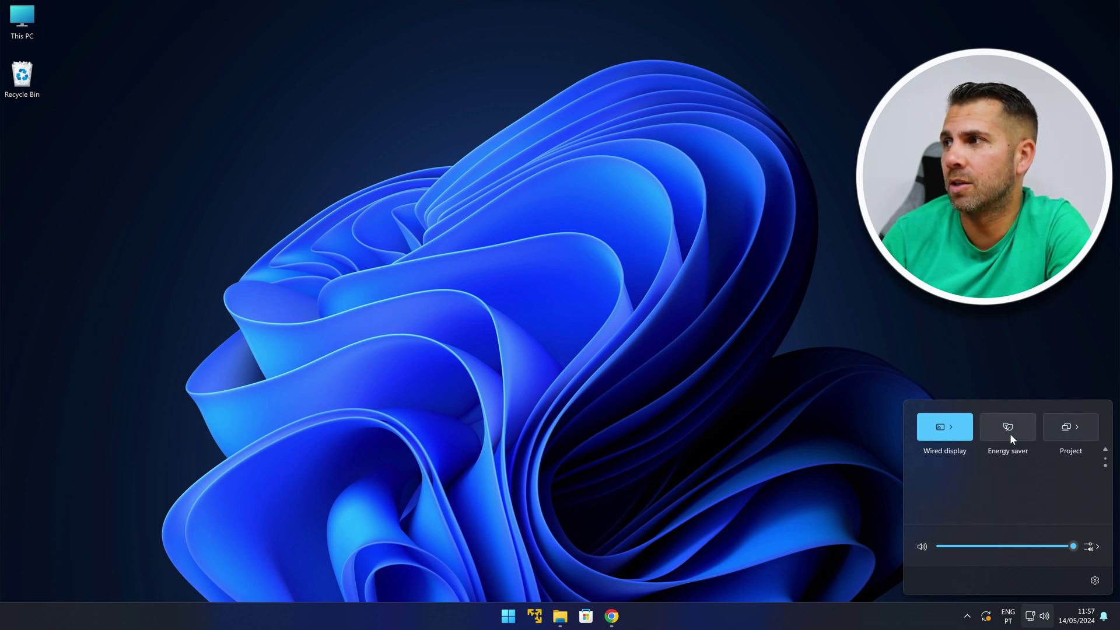
pyautogui.scroll(2, 957, 490)
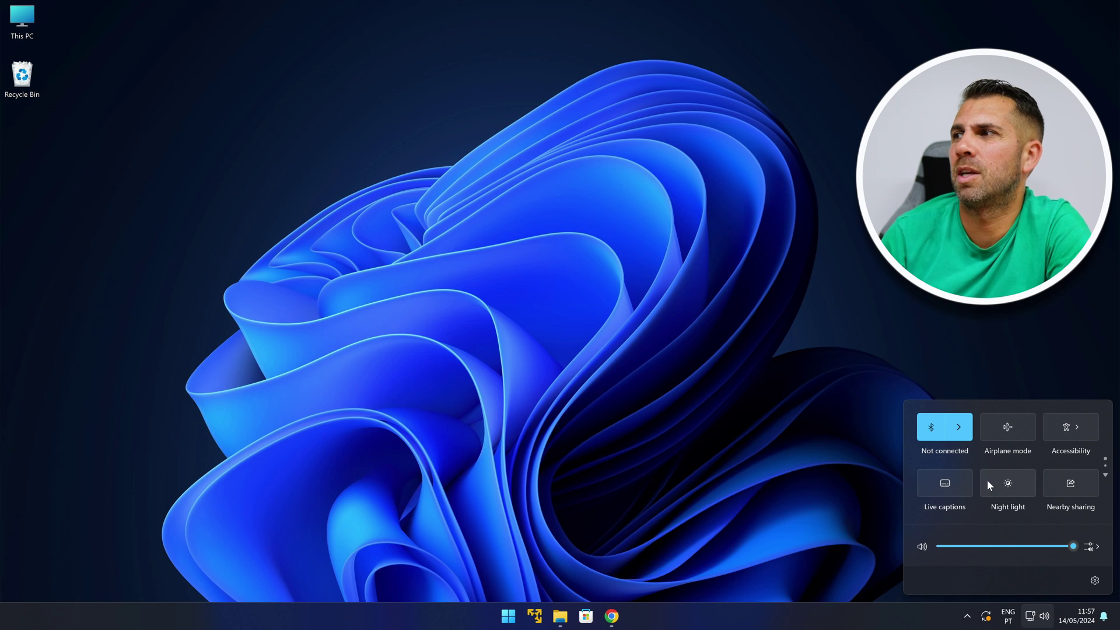
pyautogui.scroll(2, 997, 482)
pyautogui.scroll(-2, 998, 483)
# - Move the Project tile onto the first Quick Settings page
pyautogui.moveTo(1076, 432); pyautogui.dragTo(1010, 428)
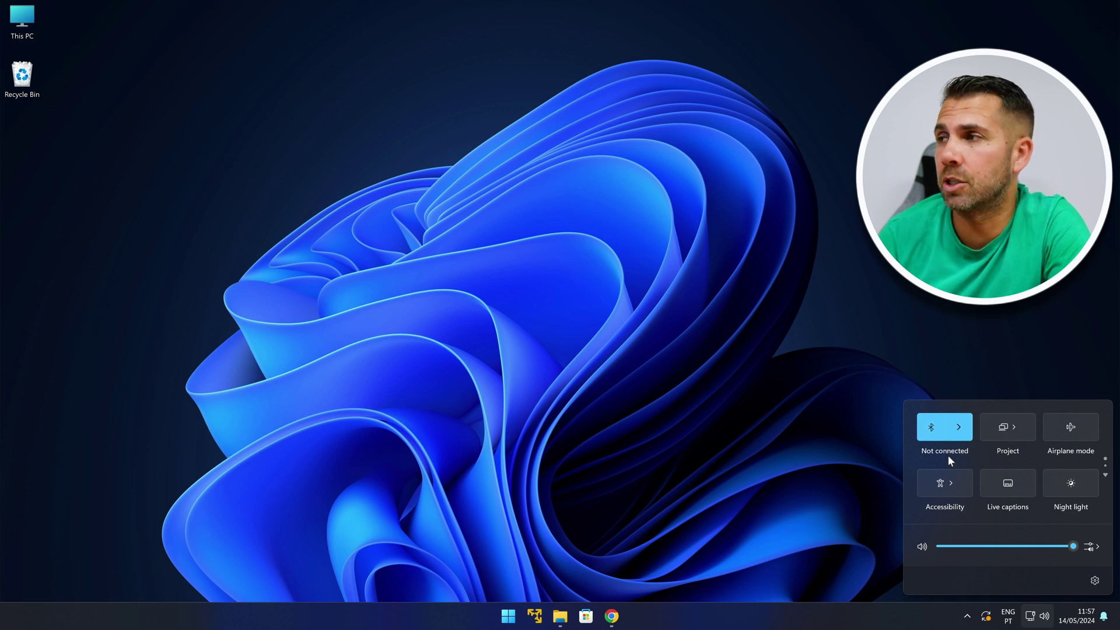
pyautogui.scroll(-1, 1015, 482)
pyautogui.scroll(1, 974, 447)
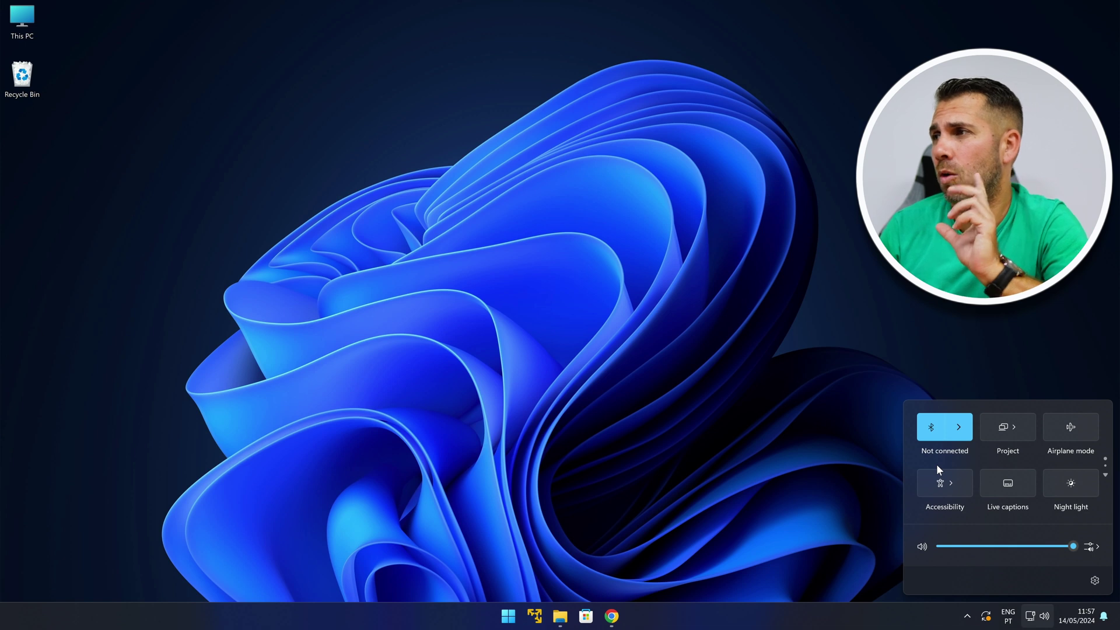
pyautogui.scroll(-1, 954, 446)
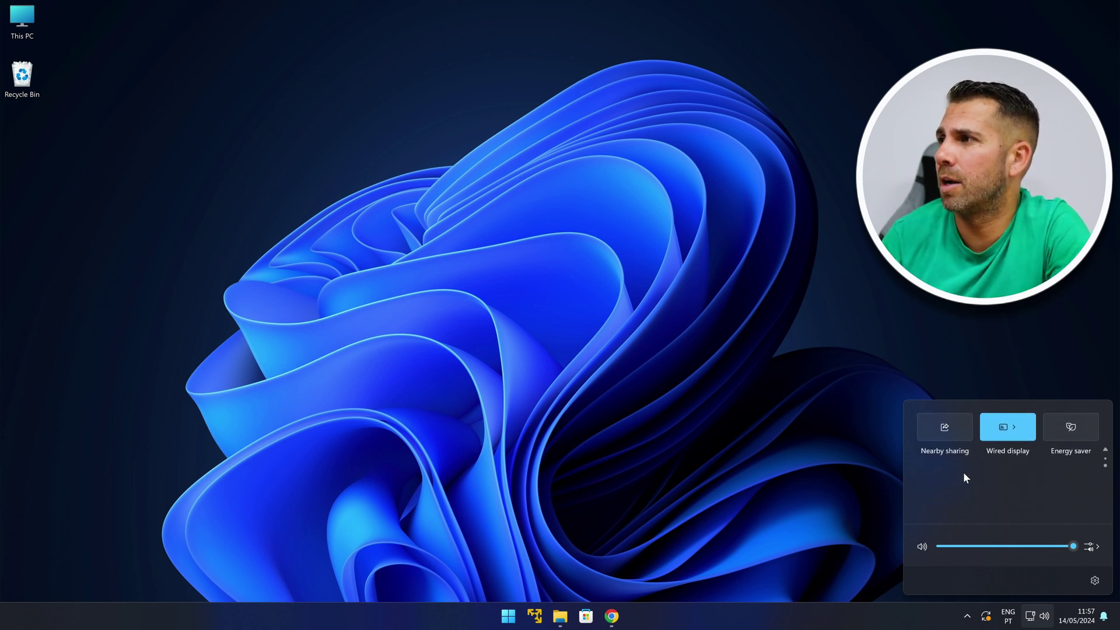
pyautogui.scroll(1, 964, 472)
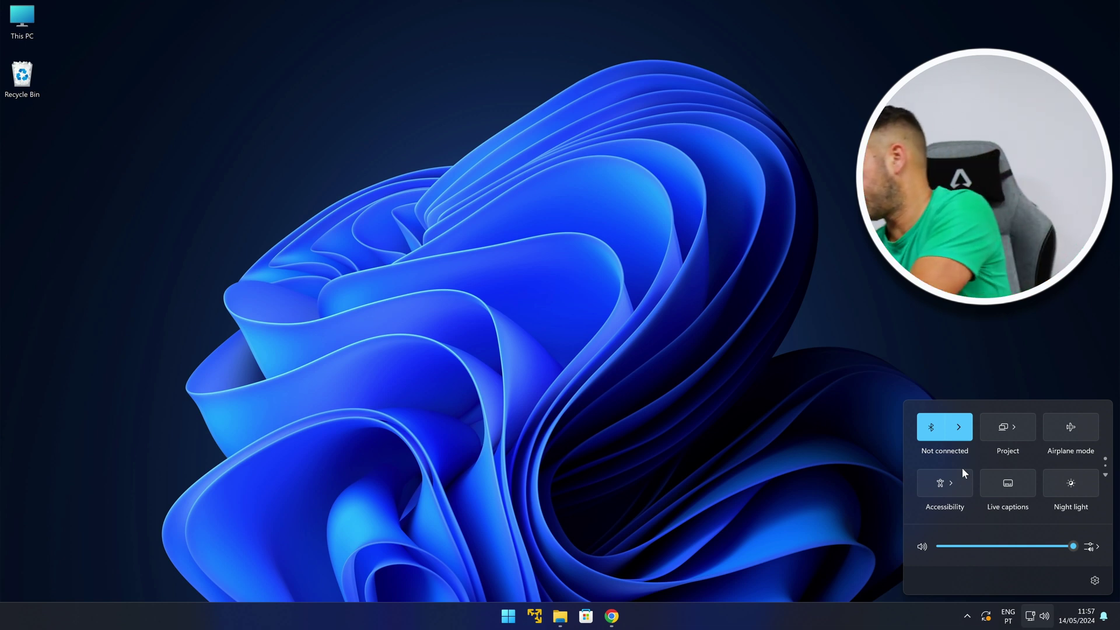
pyautogui.scroll(1, 965, 439)
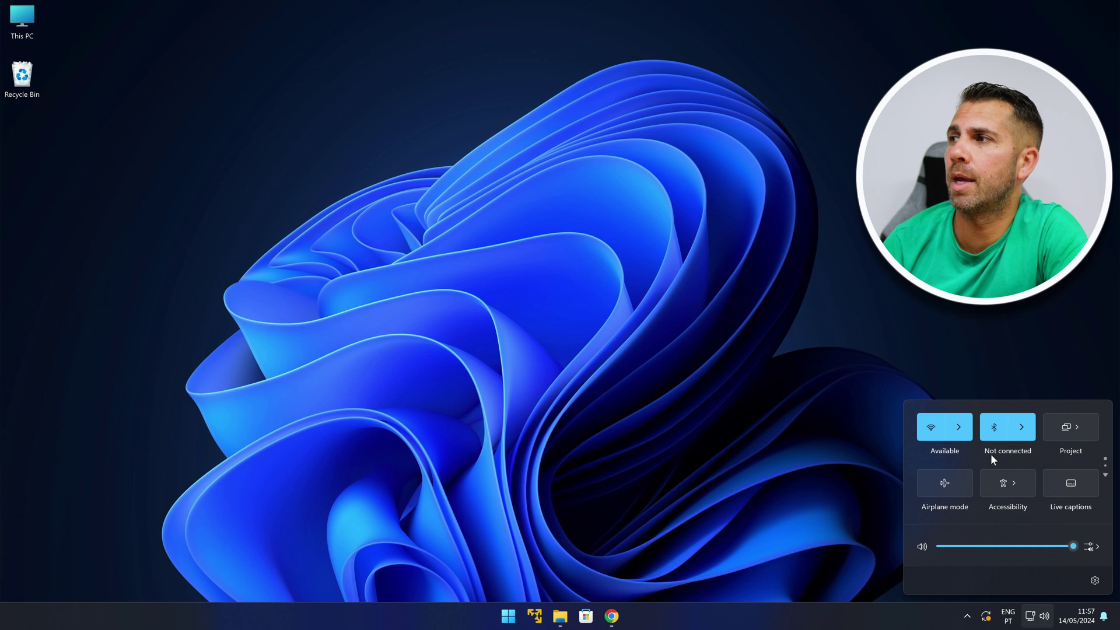
pyautogui.scroll(-1, 991, 454)
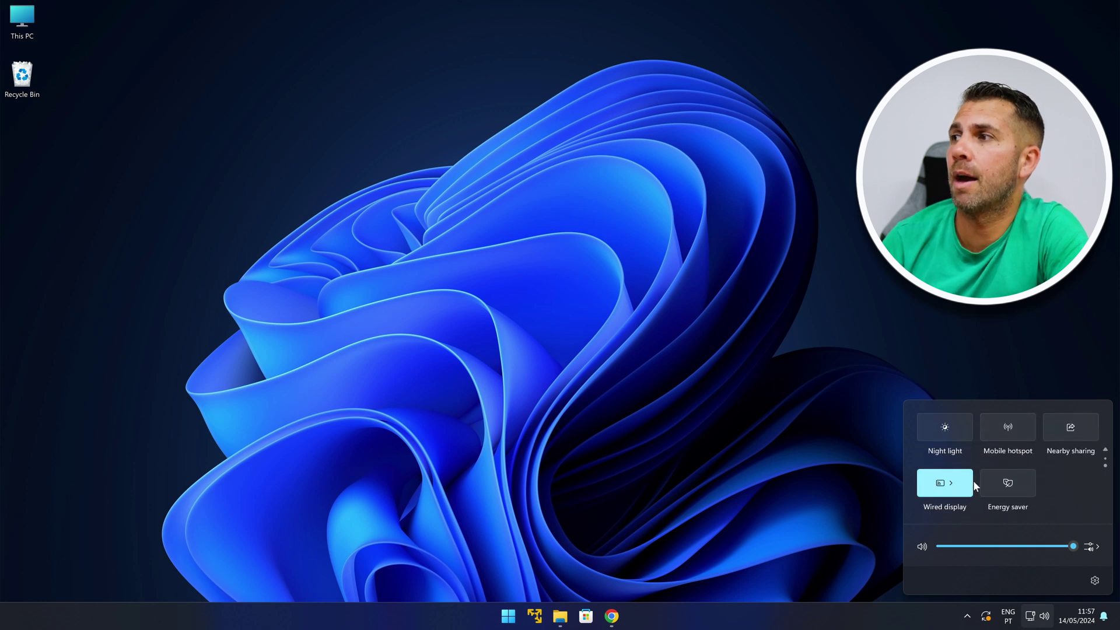
pyautogui.scroll(1, 978, 481)
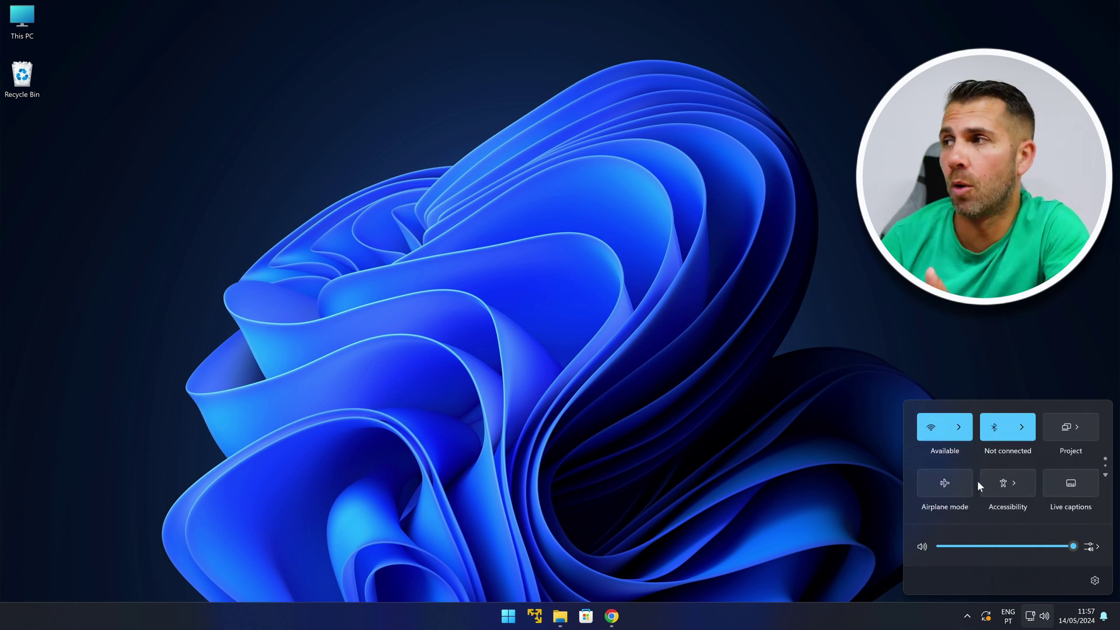
# - Browse the Wi-Fi network list three times, reopening Quick Settings between views
pyautogui.click(959, 429)
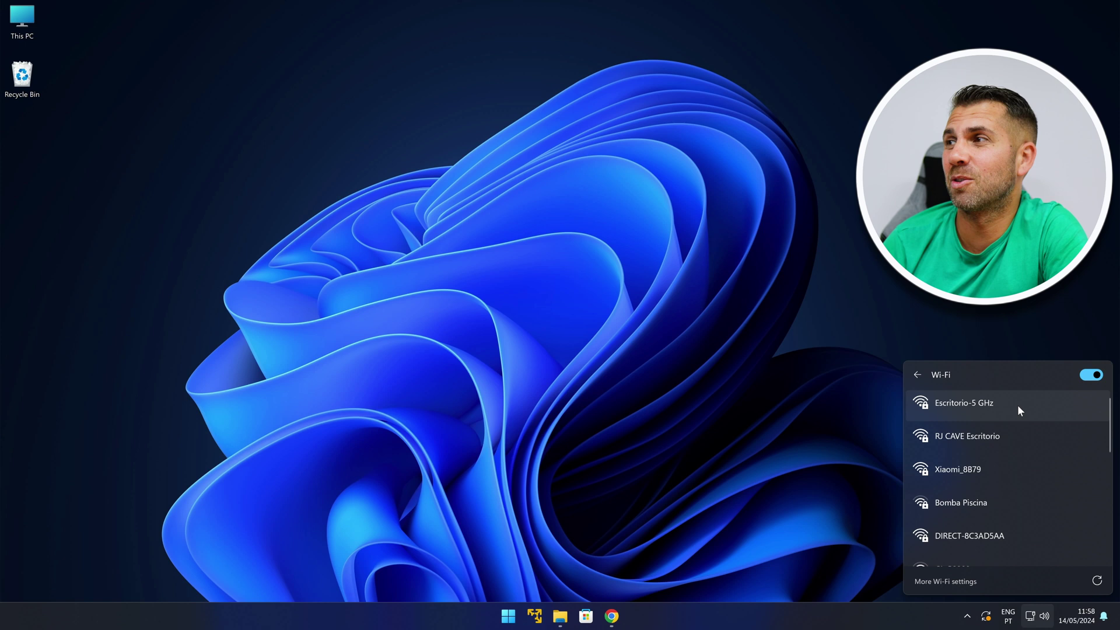
pyautogui.click(858, 471)
pyautogui.click(1030, 618)
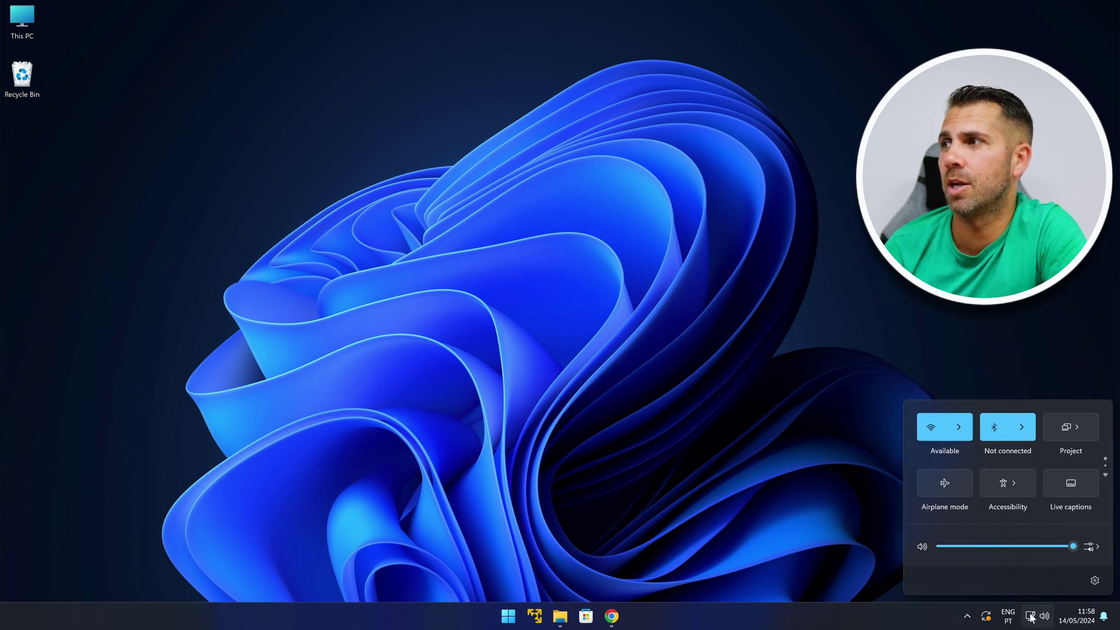
pyautogui.click(960, 425)
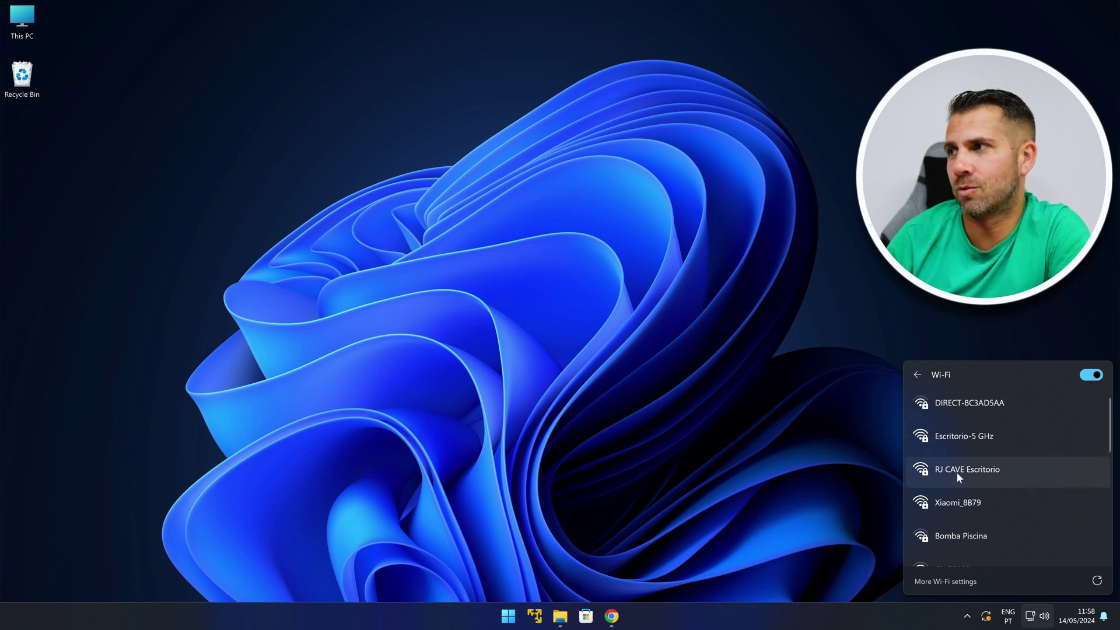
pyautogui.click(852, 457)
pyautogui.click(1027, 617)
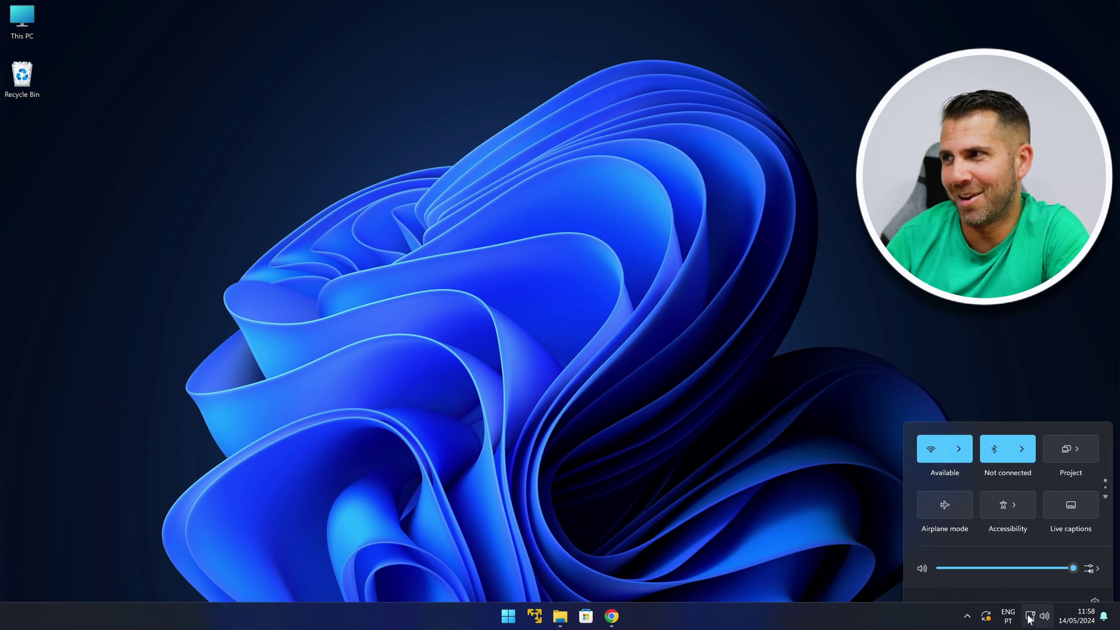
pyautogui.click(963, 446)
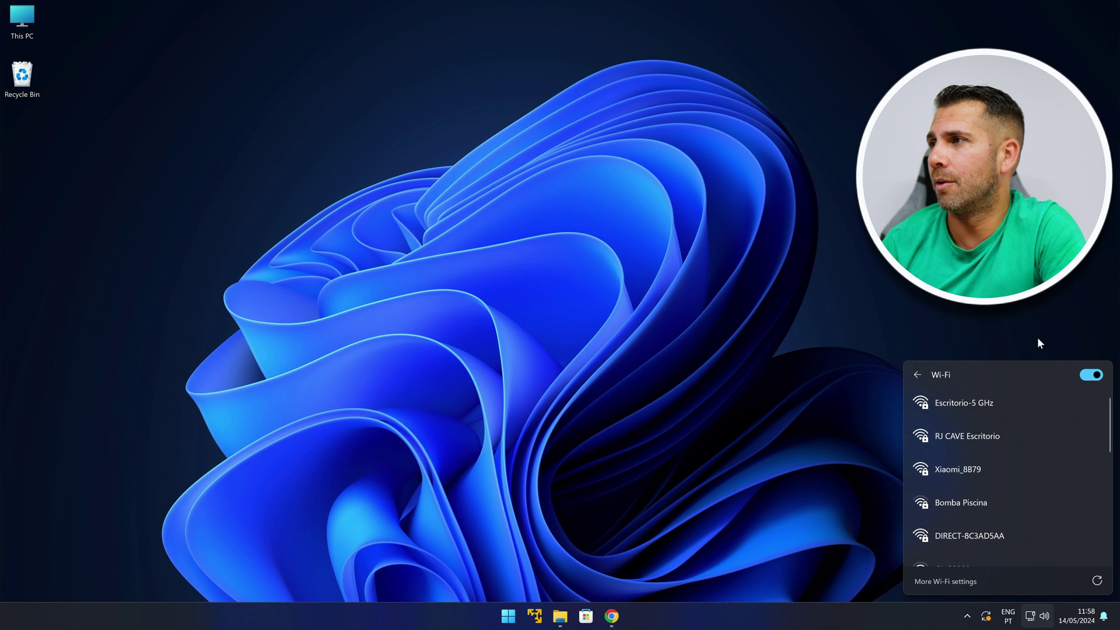
pyautogui.click(1005, 347)
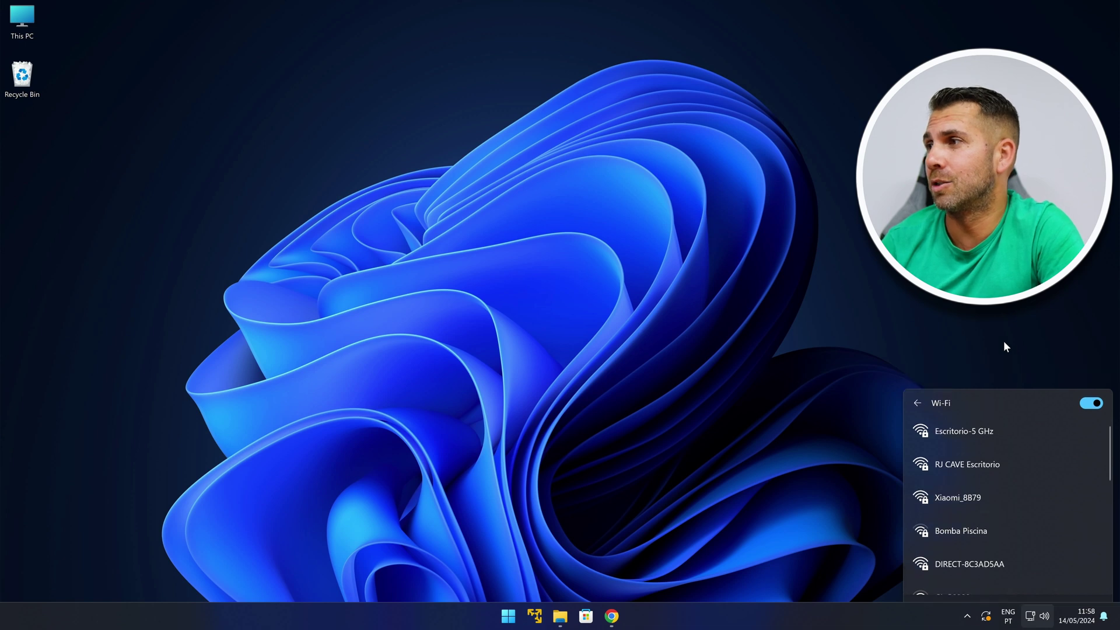
# - Run 'Diagnose network problems' from the network tray icon's menu
pyautogui.rightClick(1031, 617)
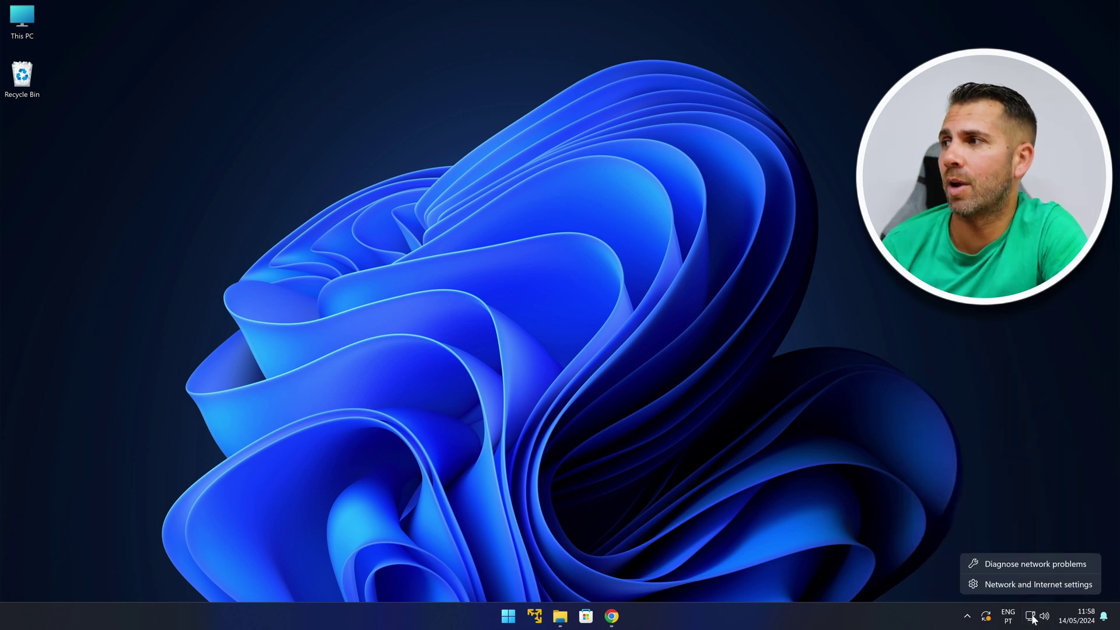
pyautogui.click(1003, 565)
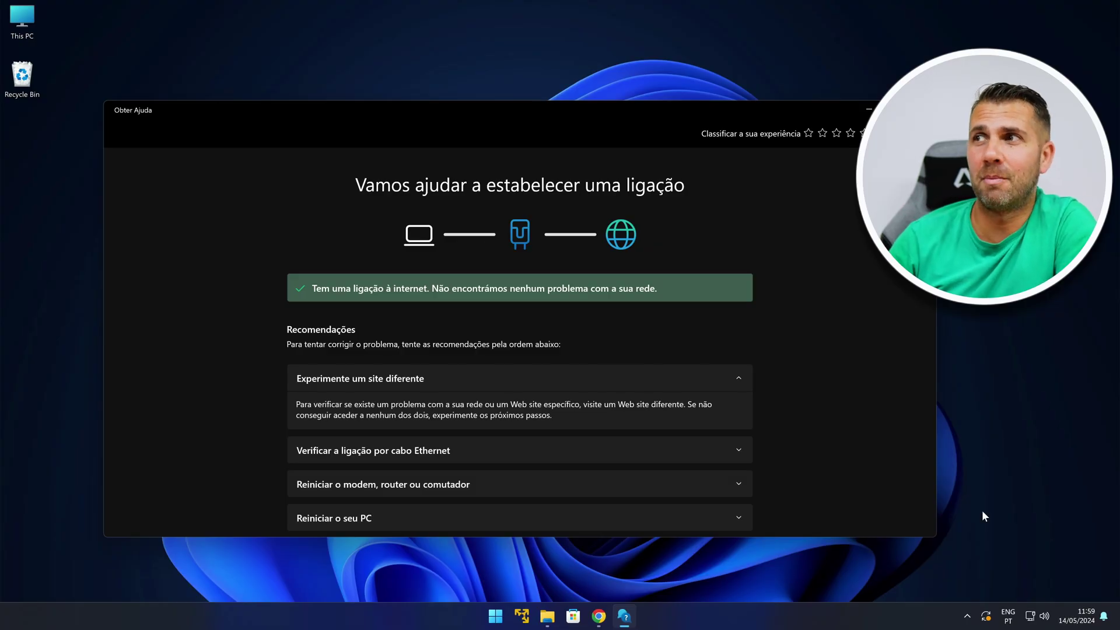
pyautogui.scroll(-2, 626, 334)
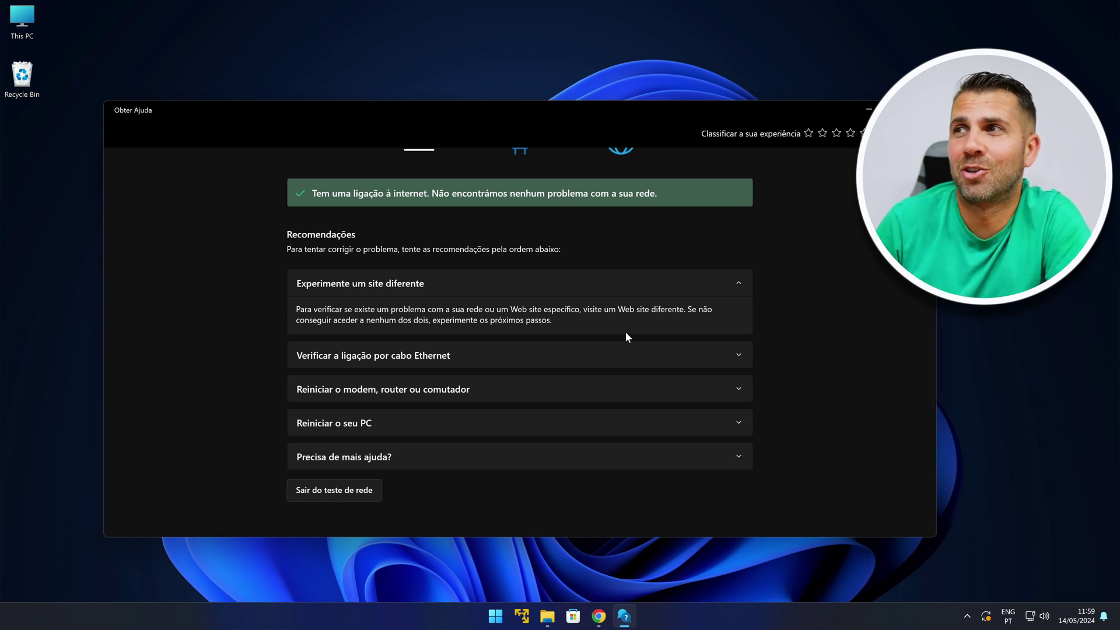
pyautogui.scroll(2, 625, 332)
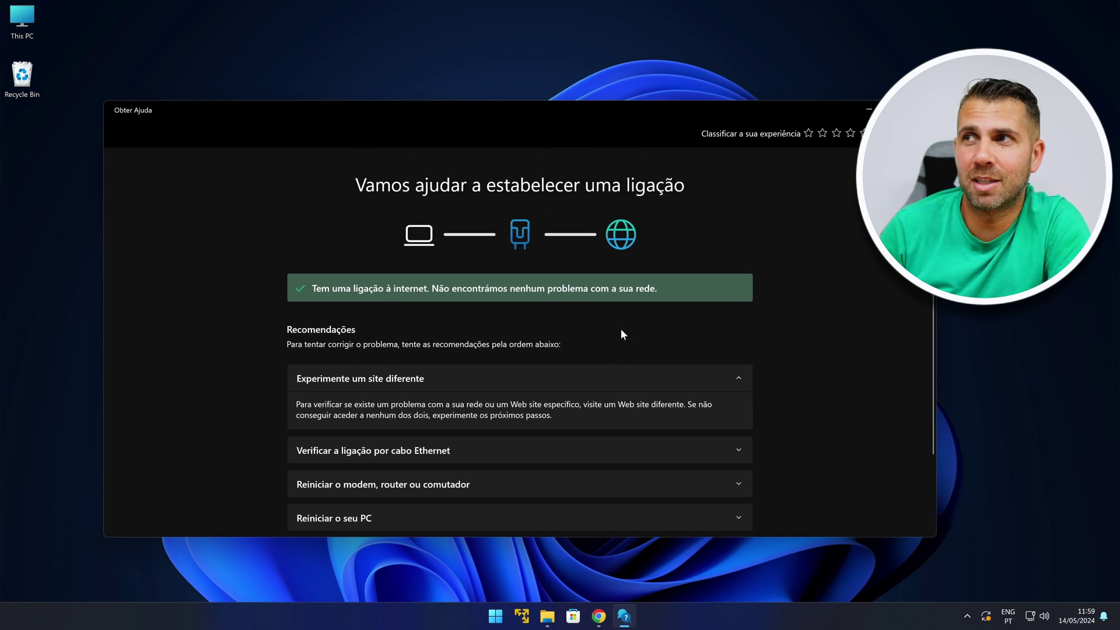